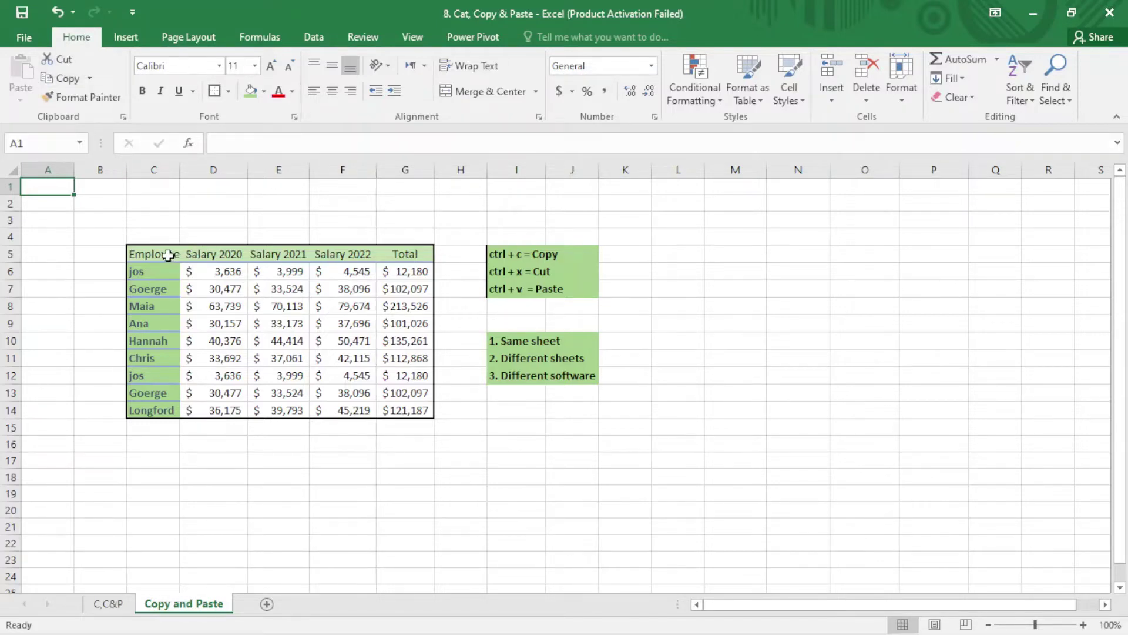
# Copy the employee salary table C5:G14 and paste it on the same sheet starting at cell L5
pyautogui.moveTo(169, 254); pyautogui.dragTo(400, 412)
pyautogui.rightClick(212, 257)
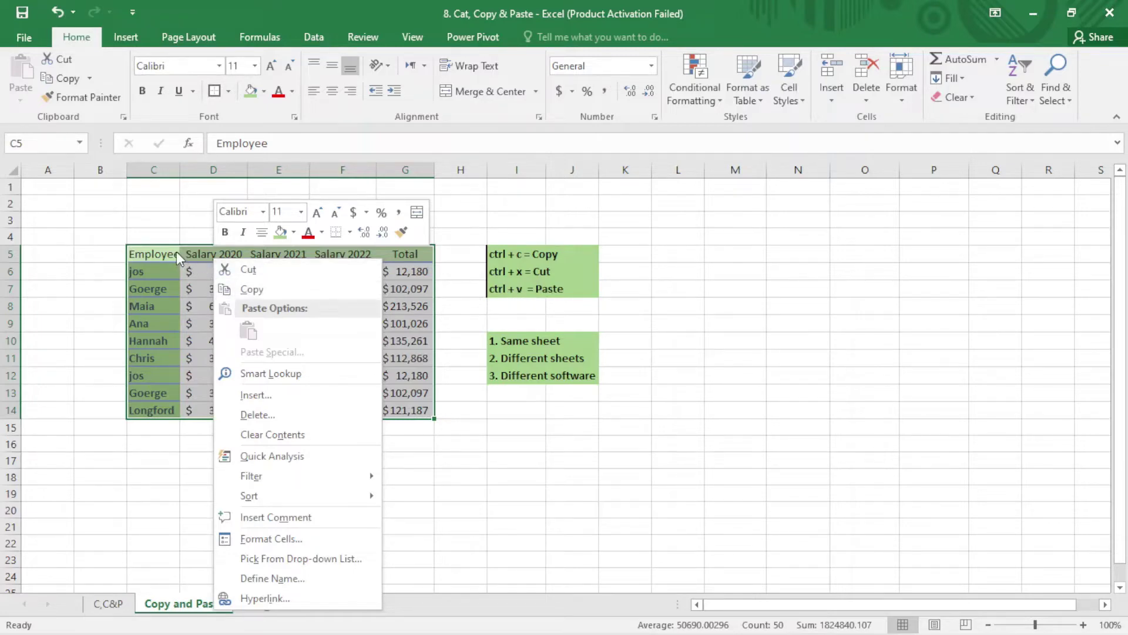
pyautogui.click(251, 290)
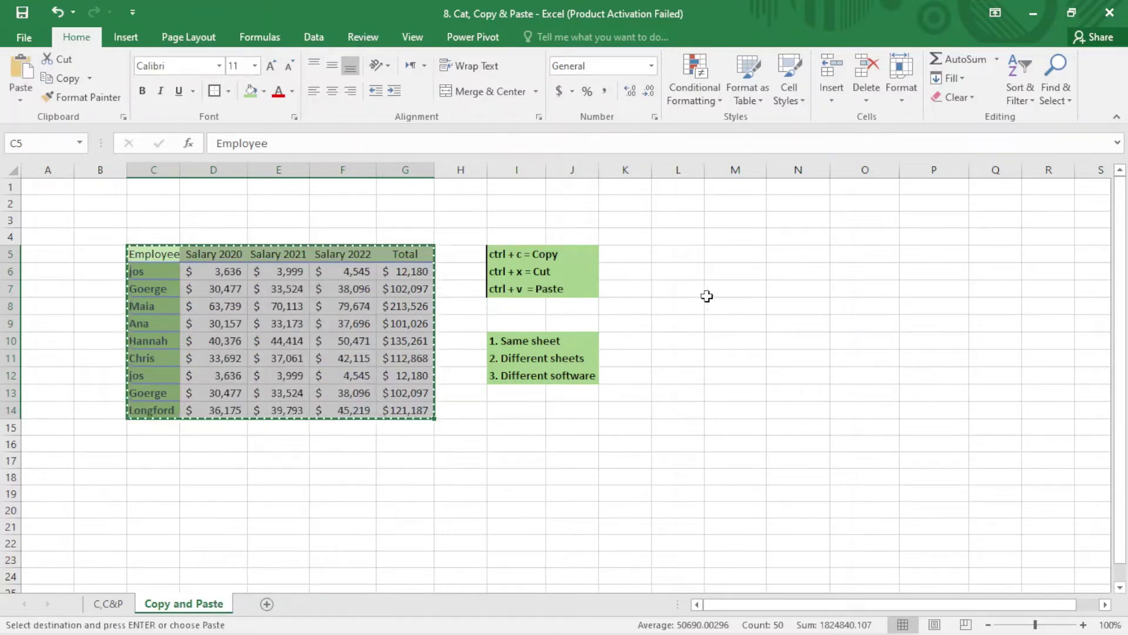
pyautogui.click(696, 252)
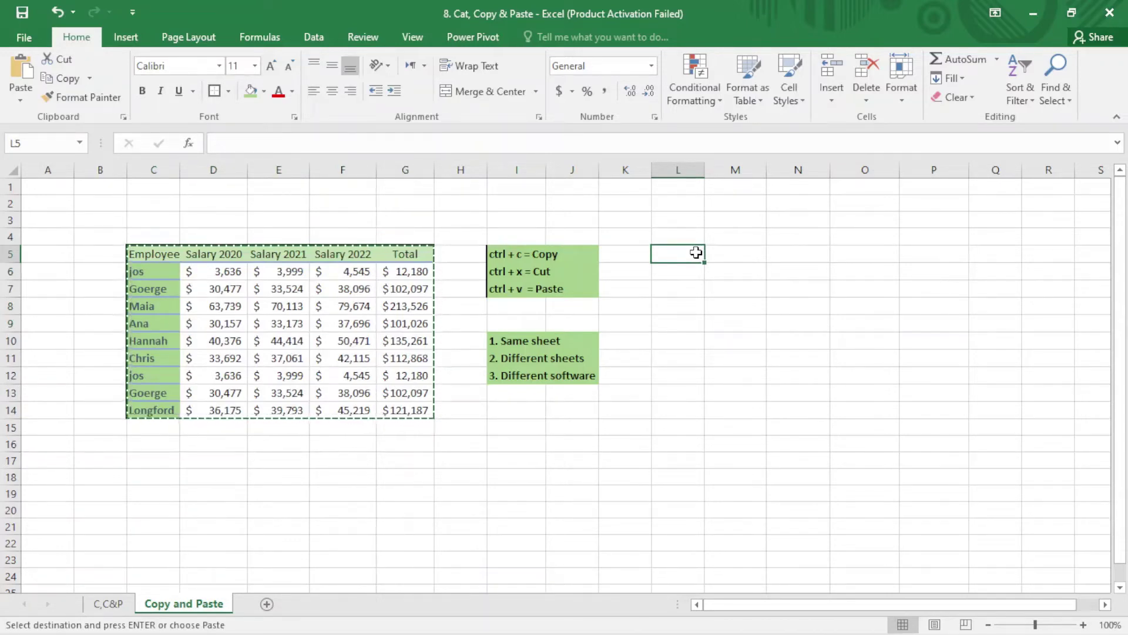
pyautogui.rightClick(696, 253)
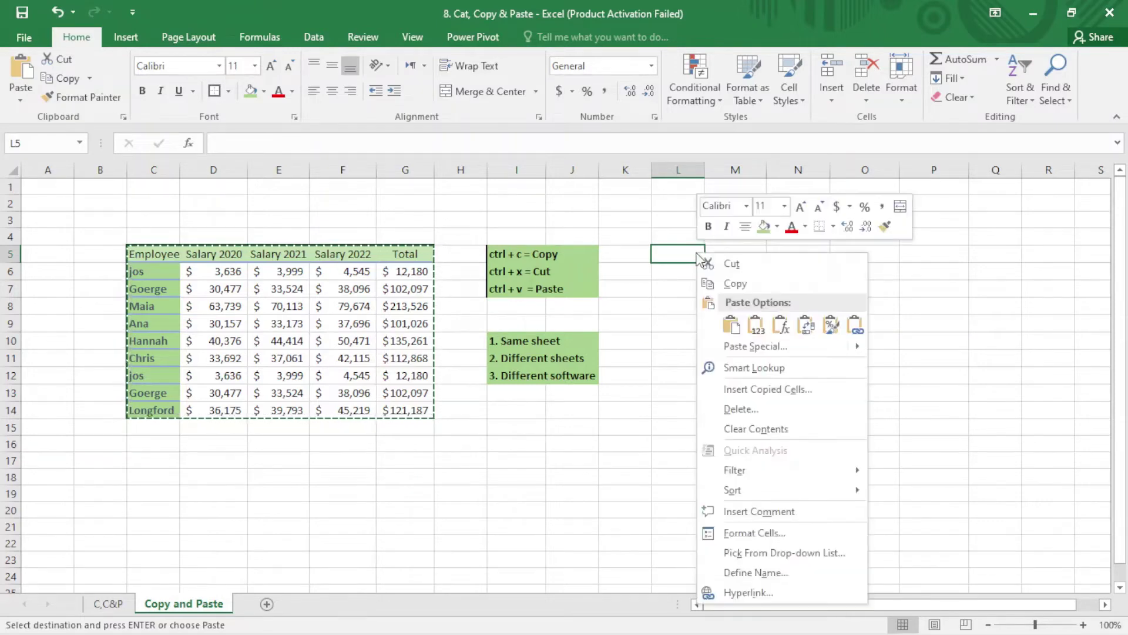
pyautogui.click(731, 324)
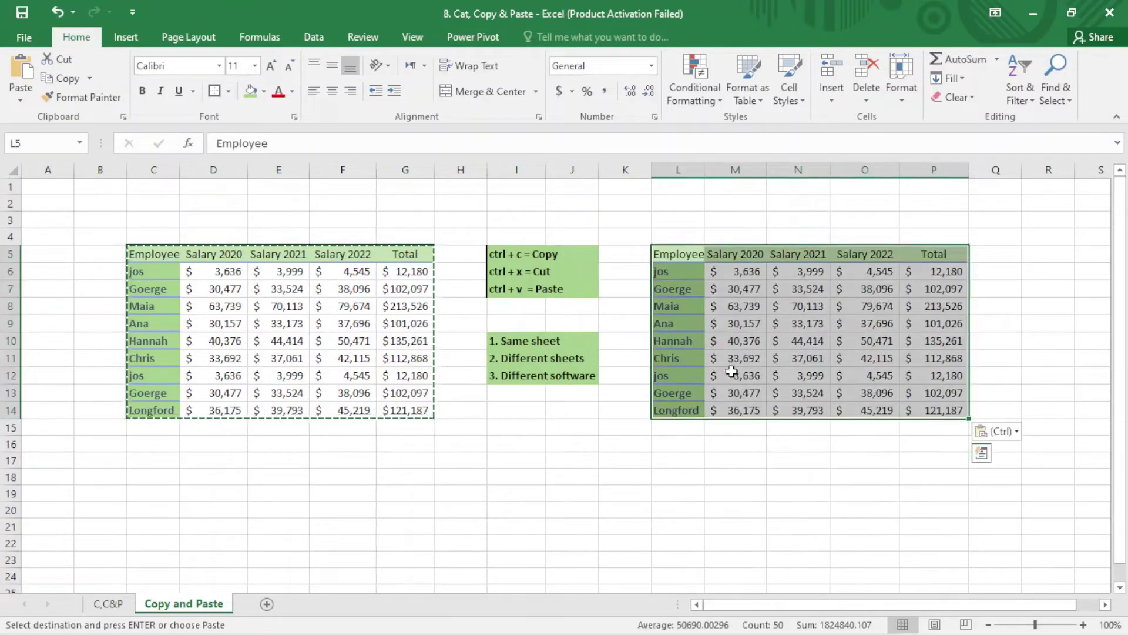
pyautogui.click(745, 394)
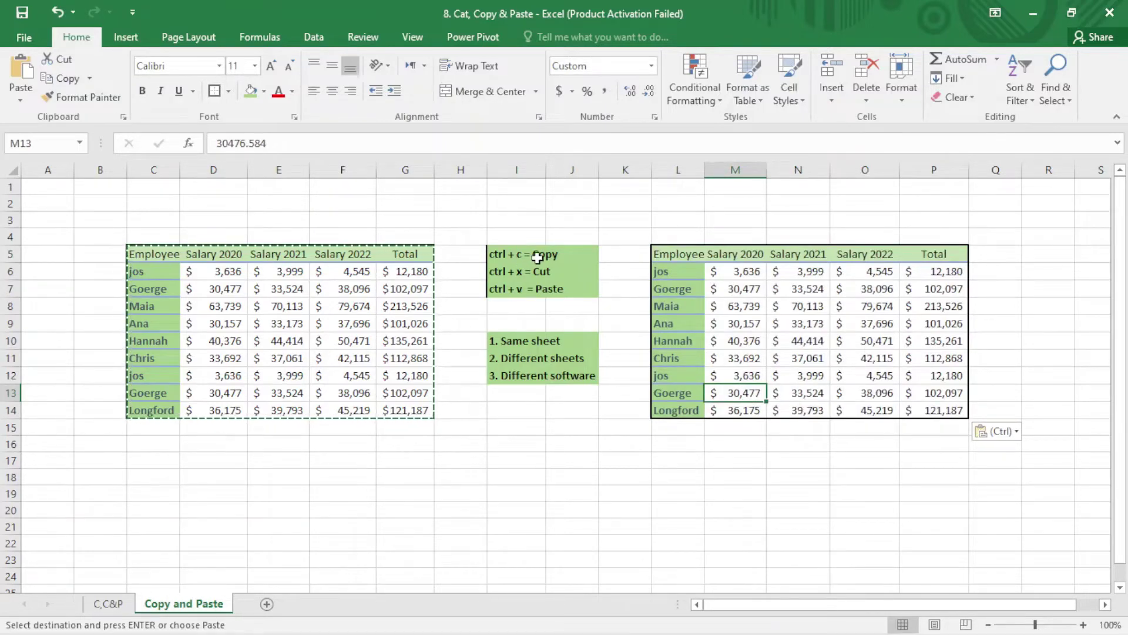
# Paste another copy of the salary table below the original, starting at cell C17
pyautogui.click(161, 461)
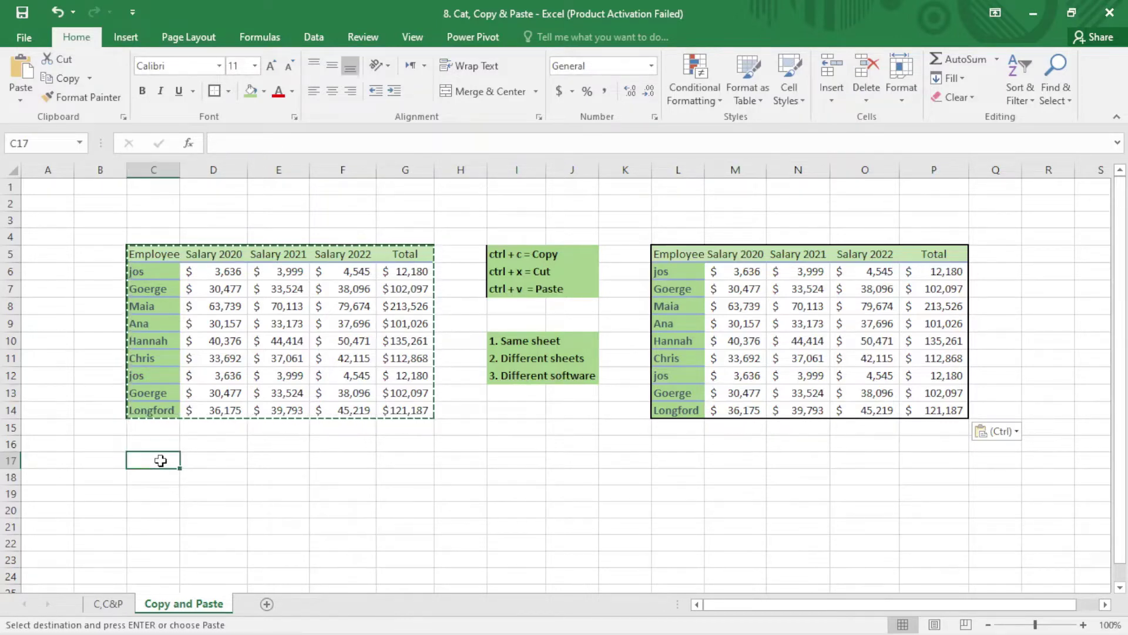
pyautogui.hotkey('ctrl', 'v')
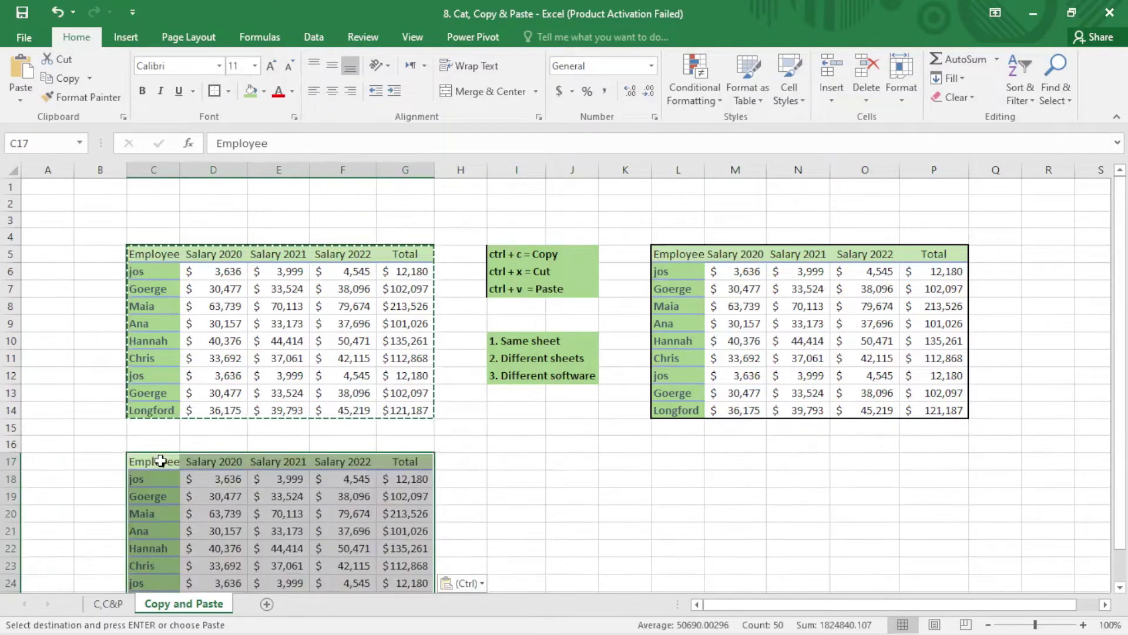
pyautogui.click(264, 485)
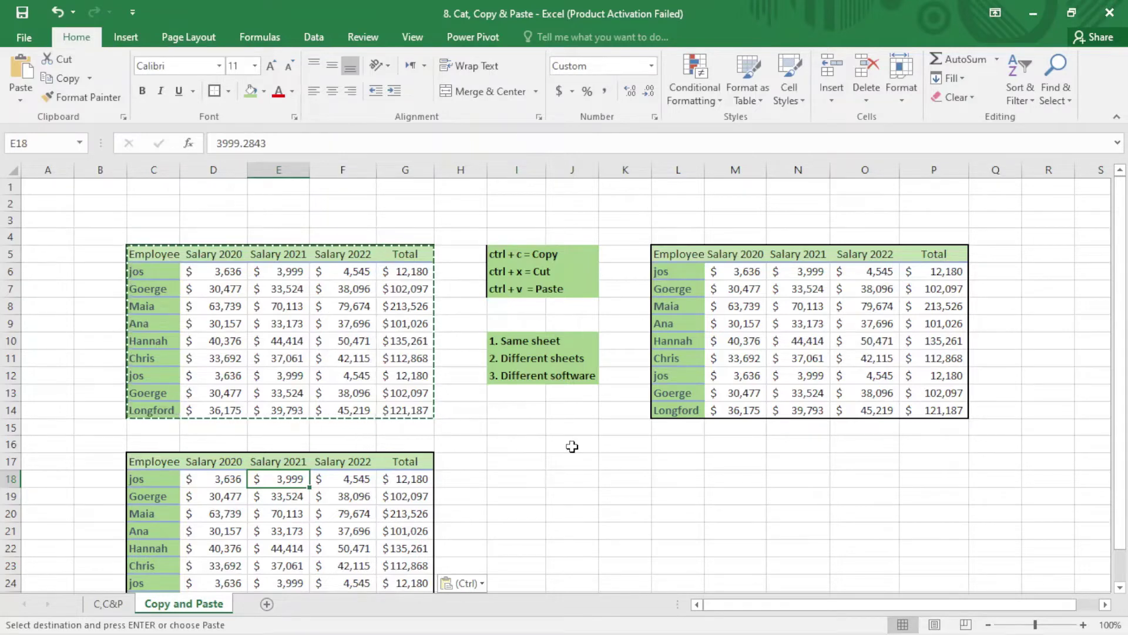
# Change the paste option of the table at C17 to values only
pyautogui.scroll(-1, 574, 445)
pyautogui.scroll(-1, 597, 433)
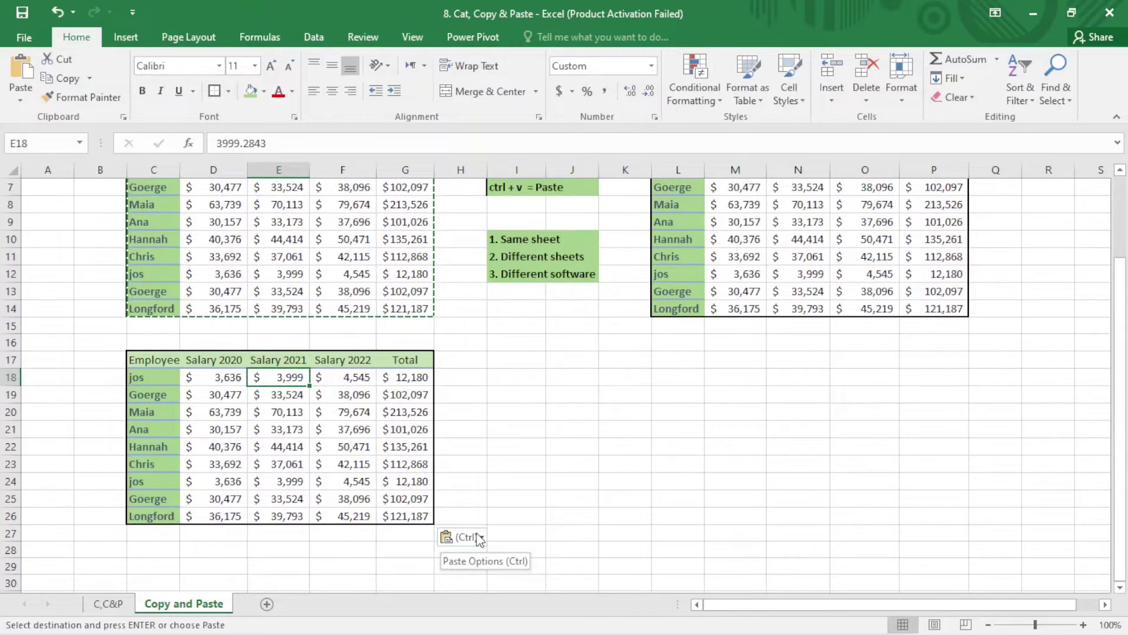
pyautogui.click(480, 538)
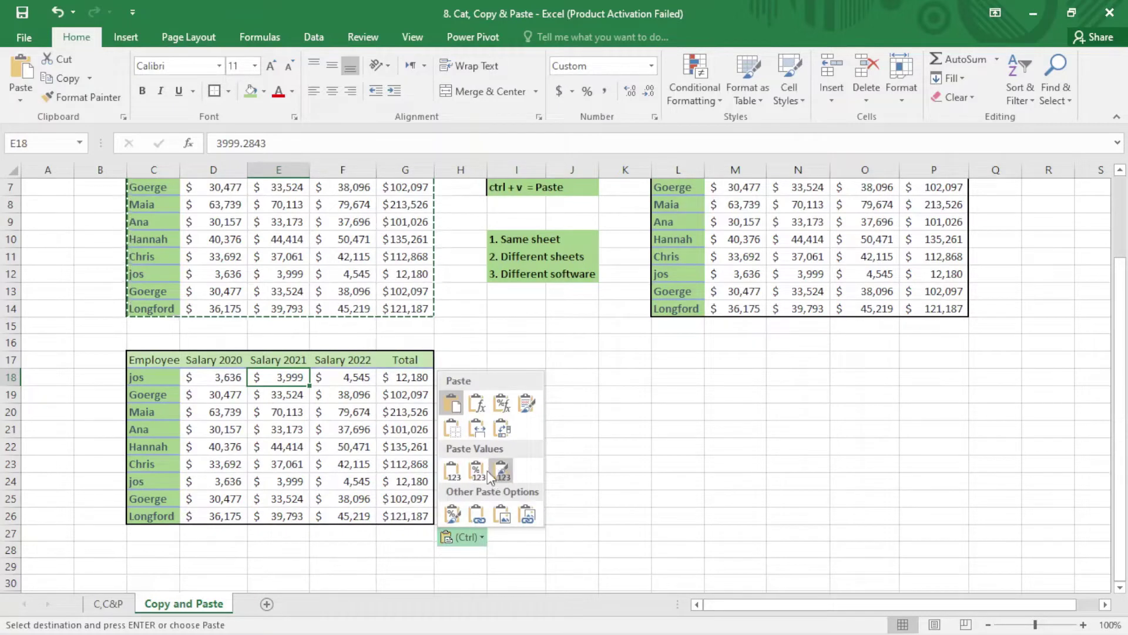
pyautogui.click(450, 468)
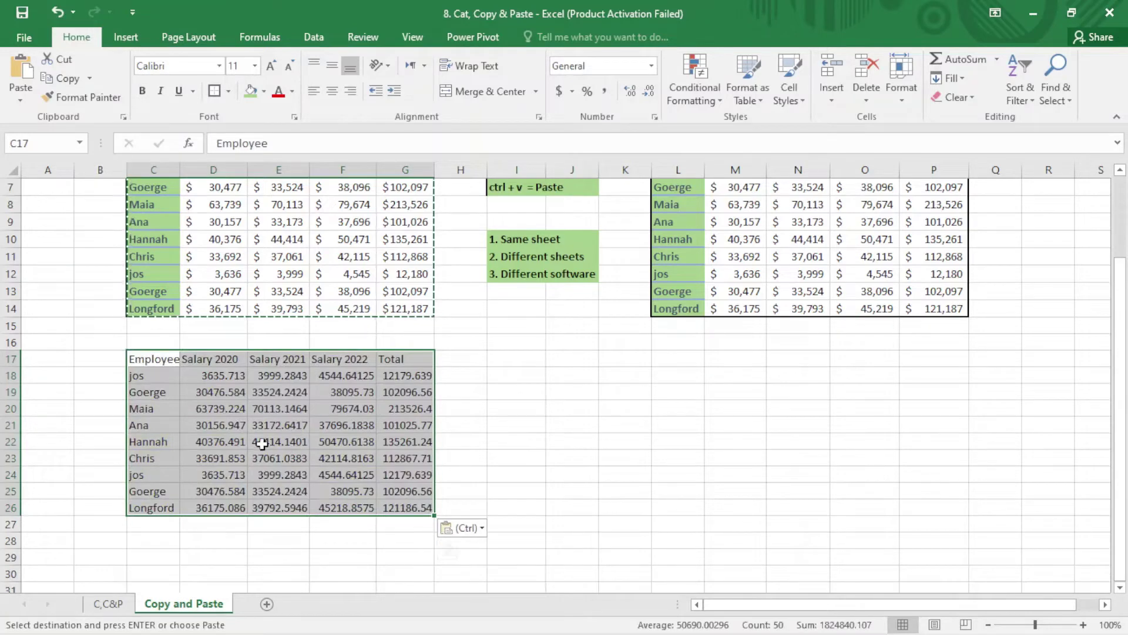
# Switch the table pasted at C17 to formulas only and inspect the formulas in G20 and G19
pyautogui.click(481, 533)
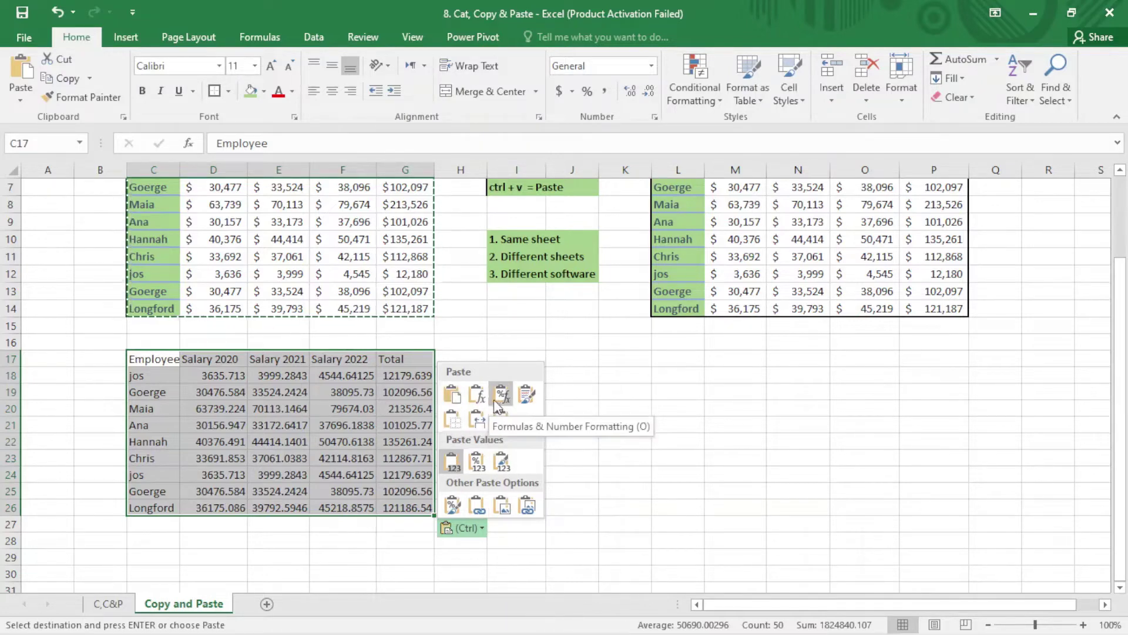
pyautogui.click(477, 395)
pyautogui.click(419, 408)
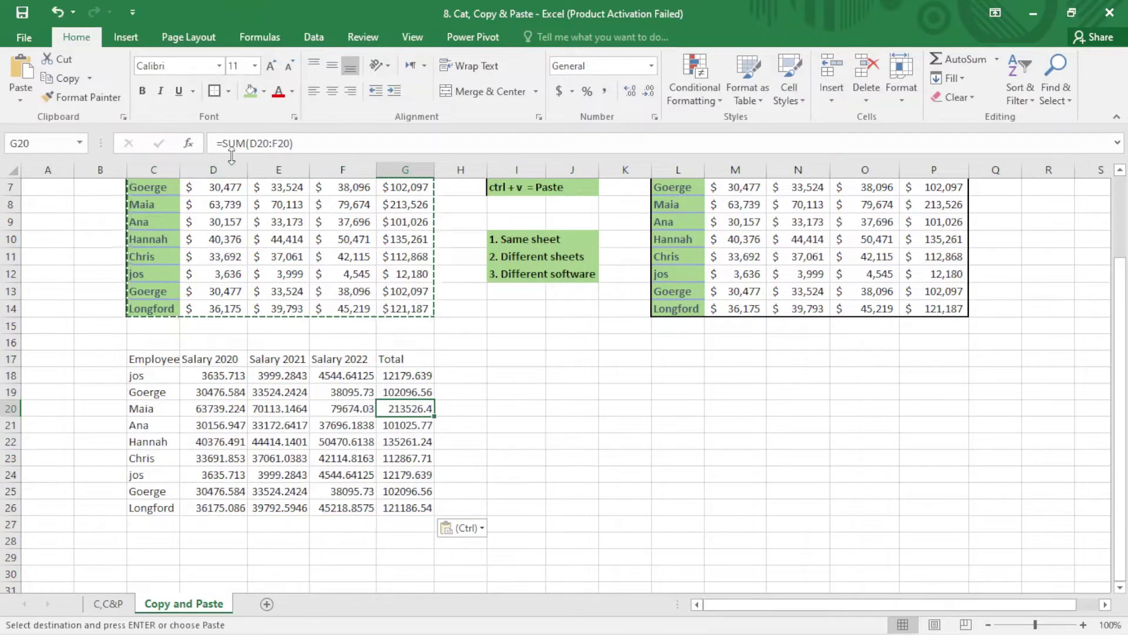
pyautogui.click(398, 389)
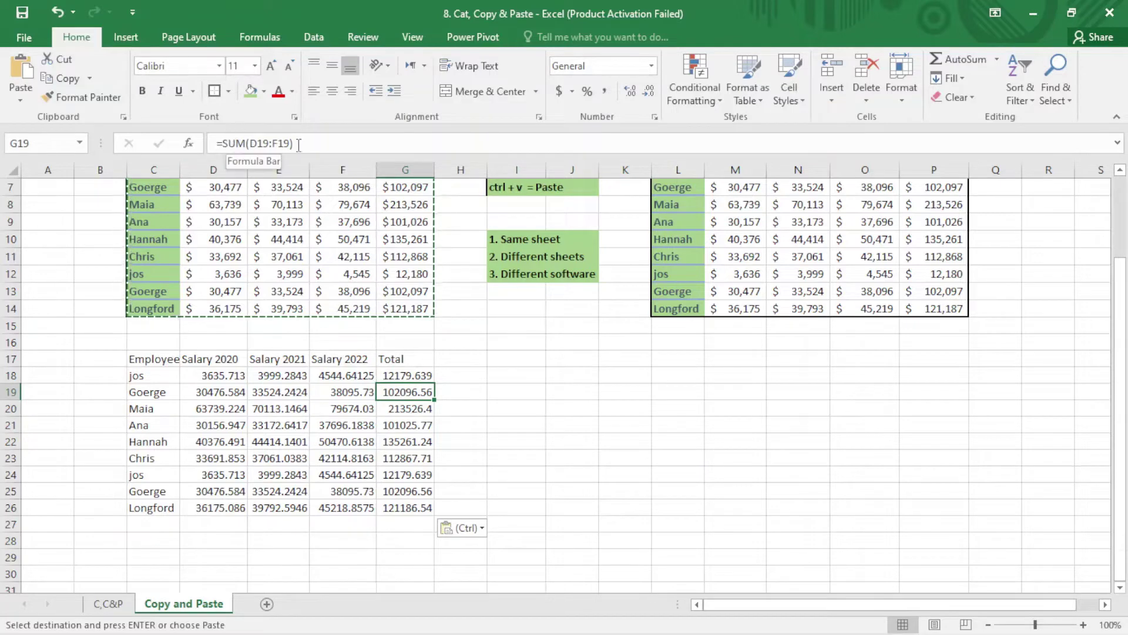
# Set the table pasted at C17 back to values only and check the content of total cell G21
pyautogui.click(488, 529)
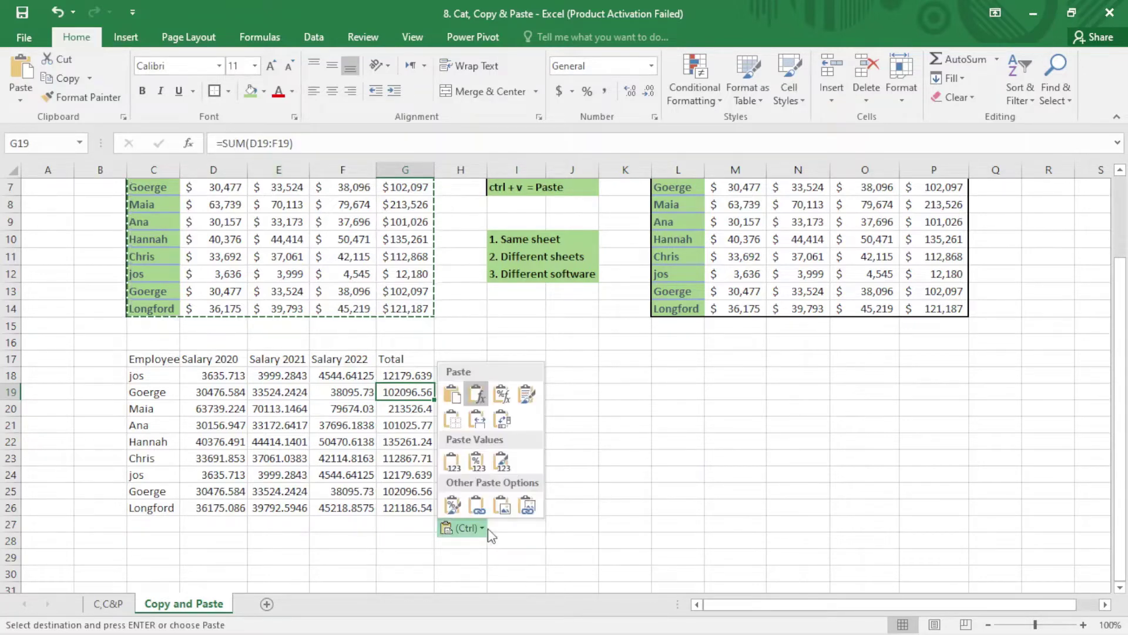
pyautogui.click(451, 461)
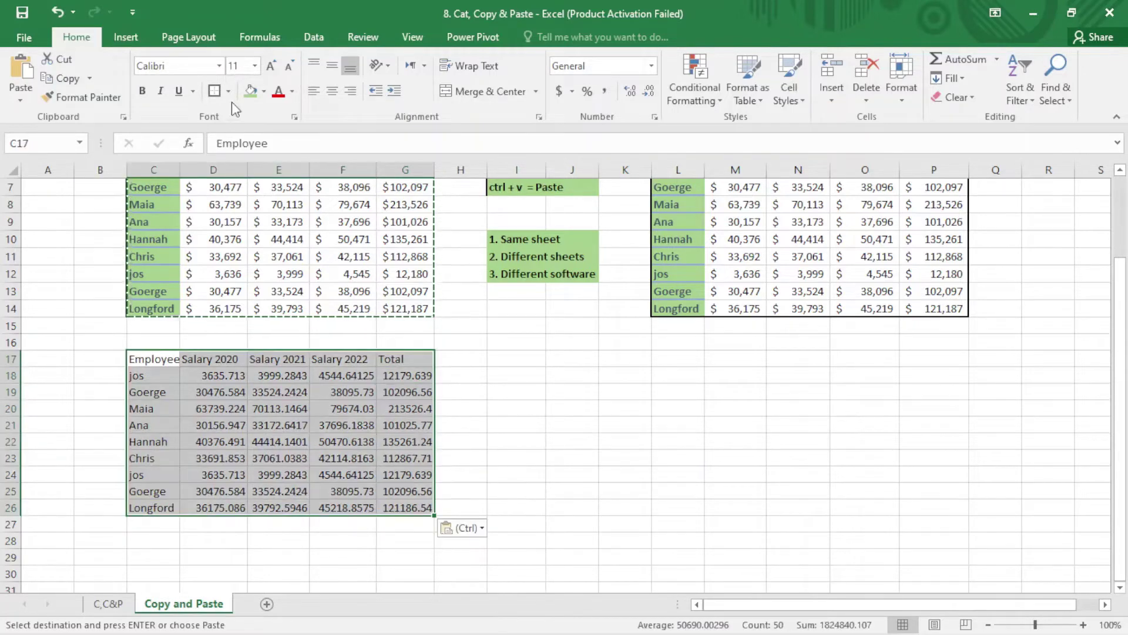
pyautogui.click(425, 428)
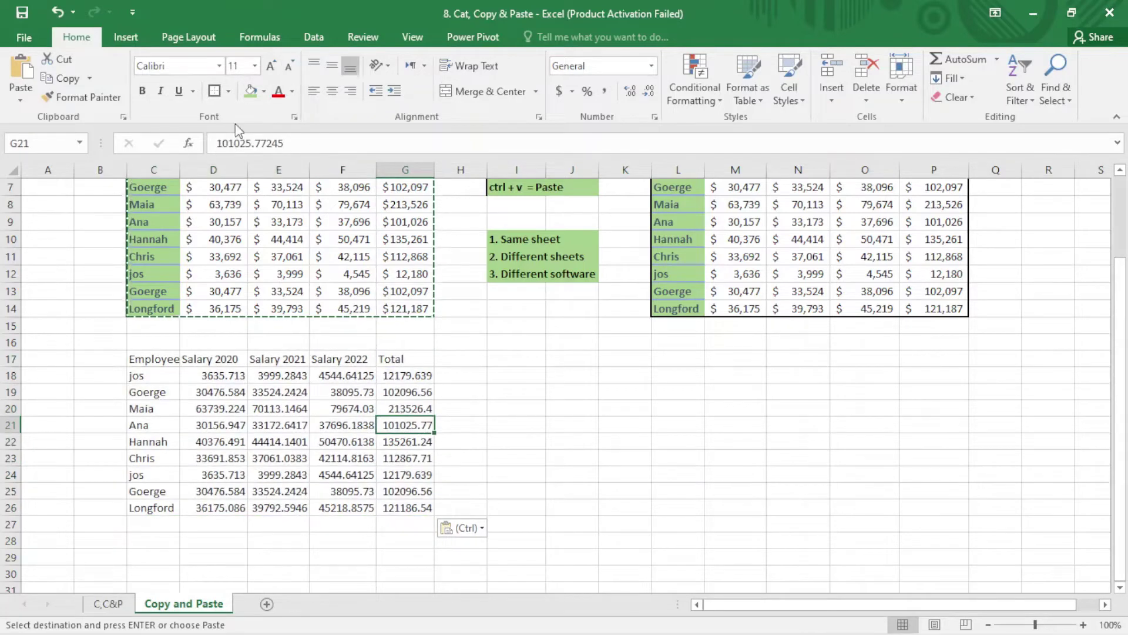
# Paste only the formatting of the copied salary table starting at cell J17
pyautogui.click(581, 370)
pyautogui.rightClick(577, 362)
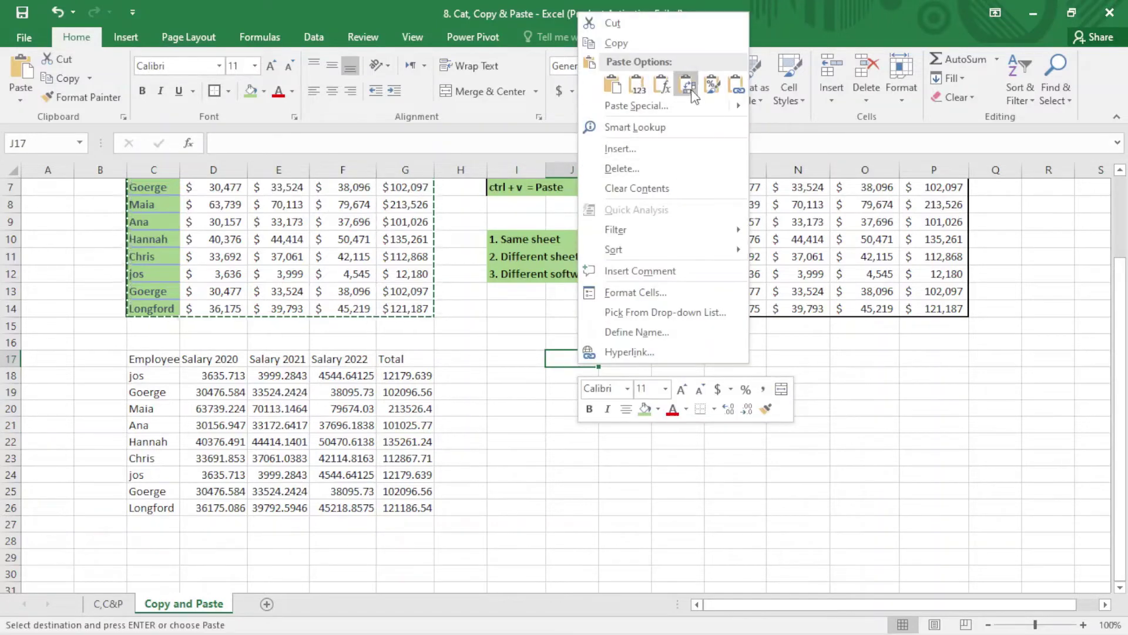
pyautogui.click(713, 85)
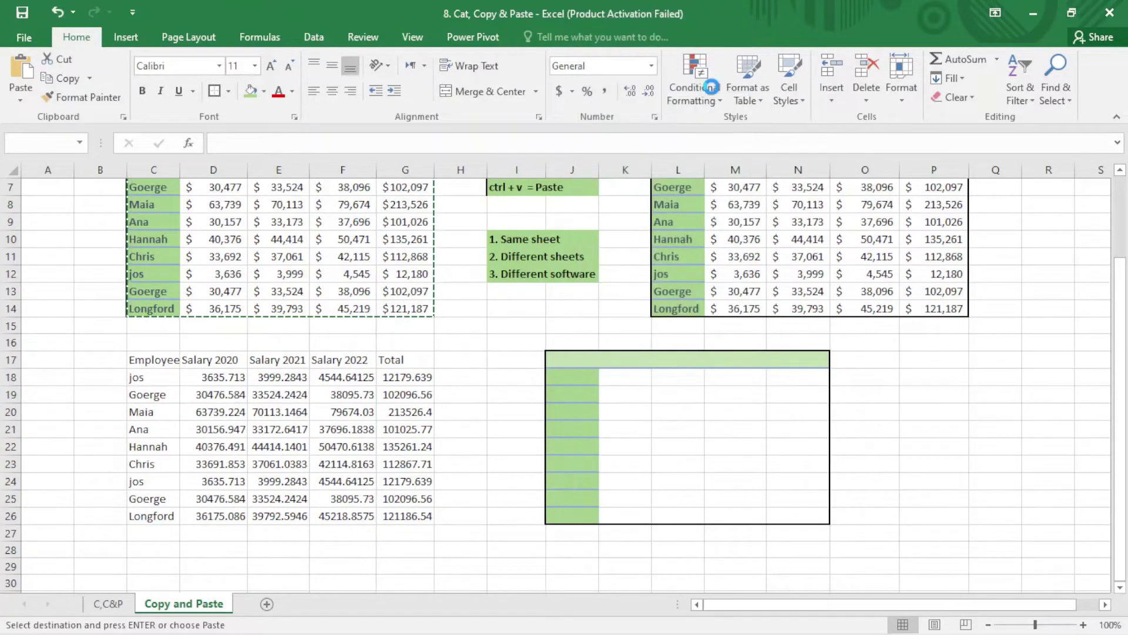
pyautogui.click(753, 398)
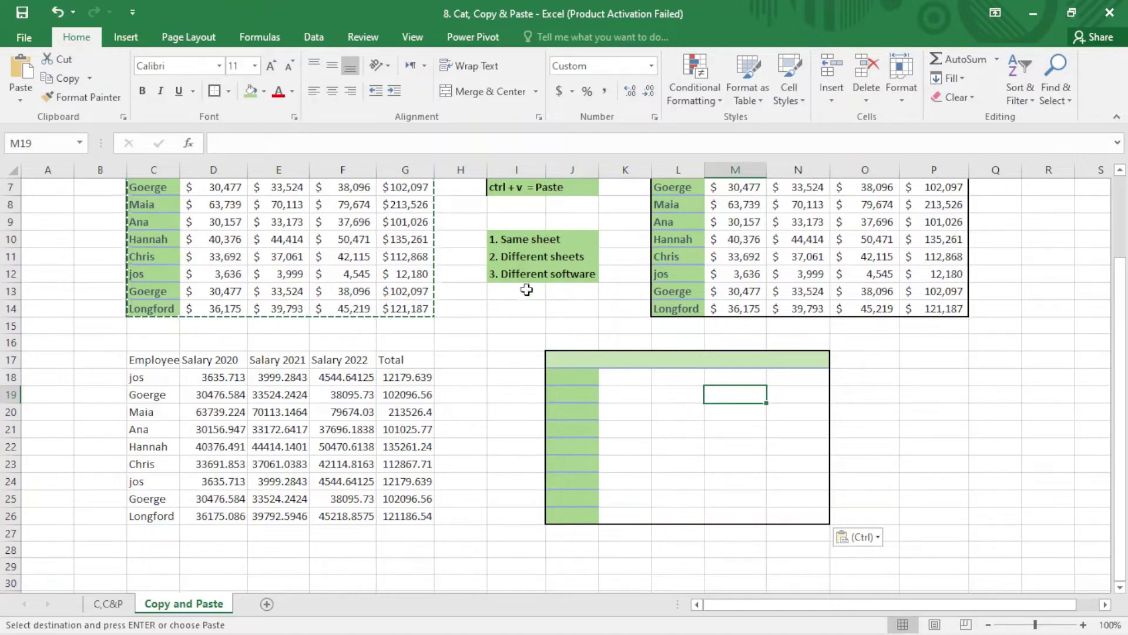
# Cancel the pending copy and cut the empty formatted table J17:N26
pyautogui.moveTo(1120, 391); pyautogui.dragTo(1122, 344)
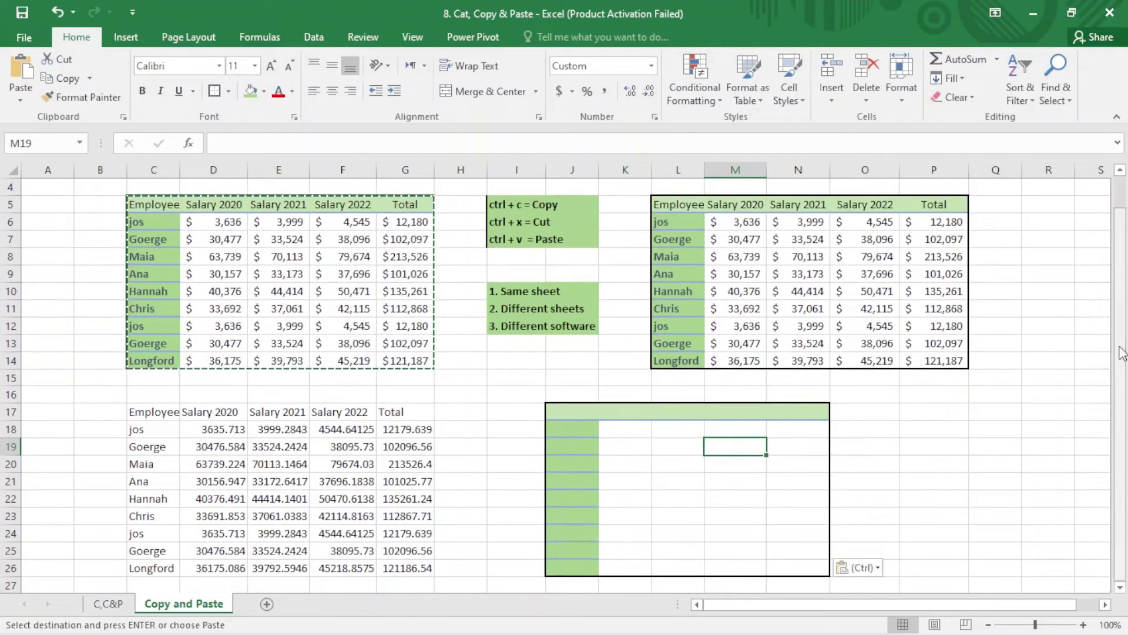
pyautogui.click(581, 414)
pyautogui.moveTo(599, 423); pyautogui.dragTo(786, 563)
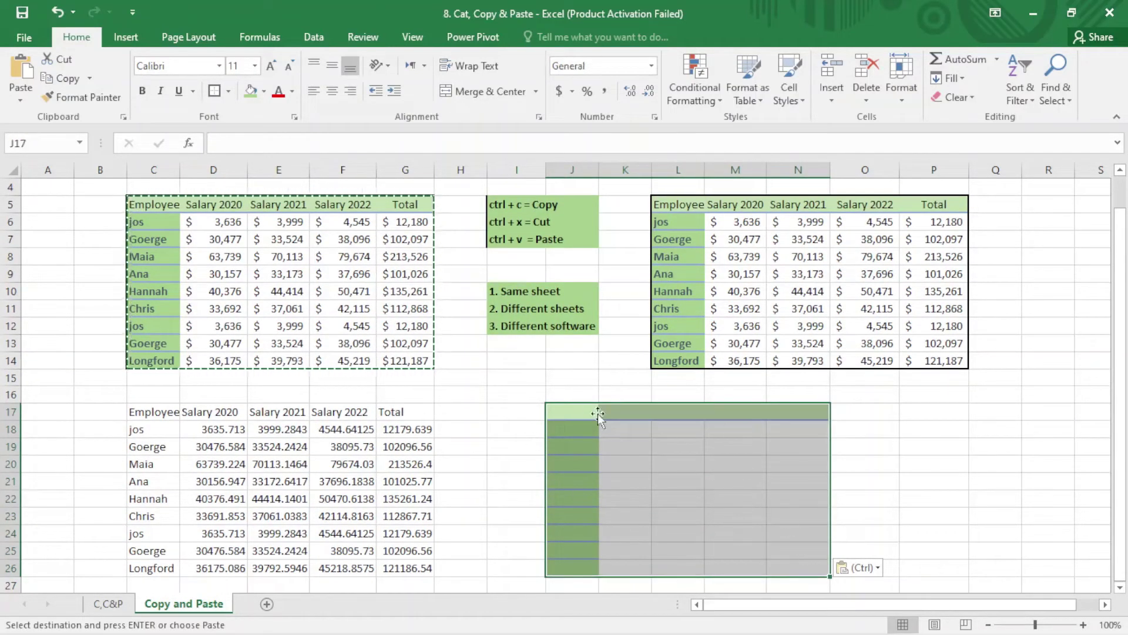
pyautogui.press('Escape')
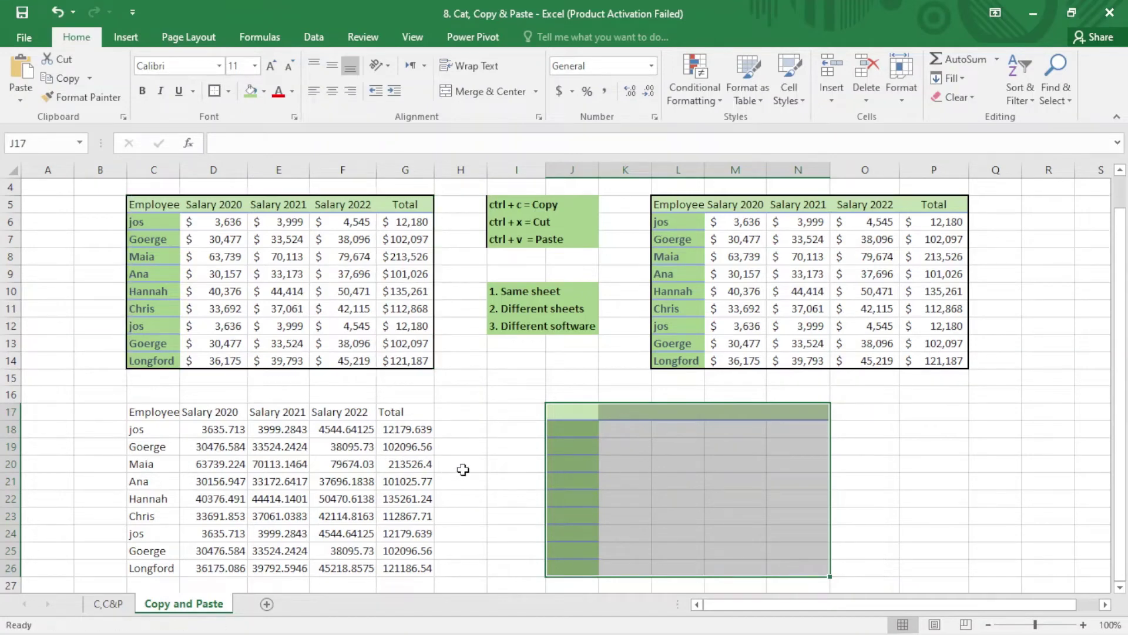
pyautogui.moveTo(565, 404)
pyautogui.mouseDown()
pyautogui.moveTo(703, 482)
pyautogui.moveTo(588, 404)
pyautogui.moveTo(573, 414)
pyautogui.mouseUp()
pyautogui.hotkey('ctrl', 'x')
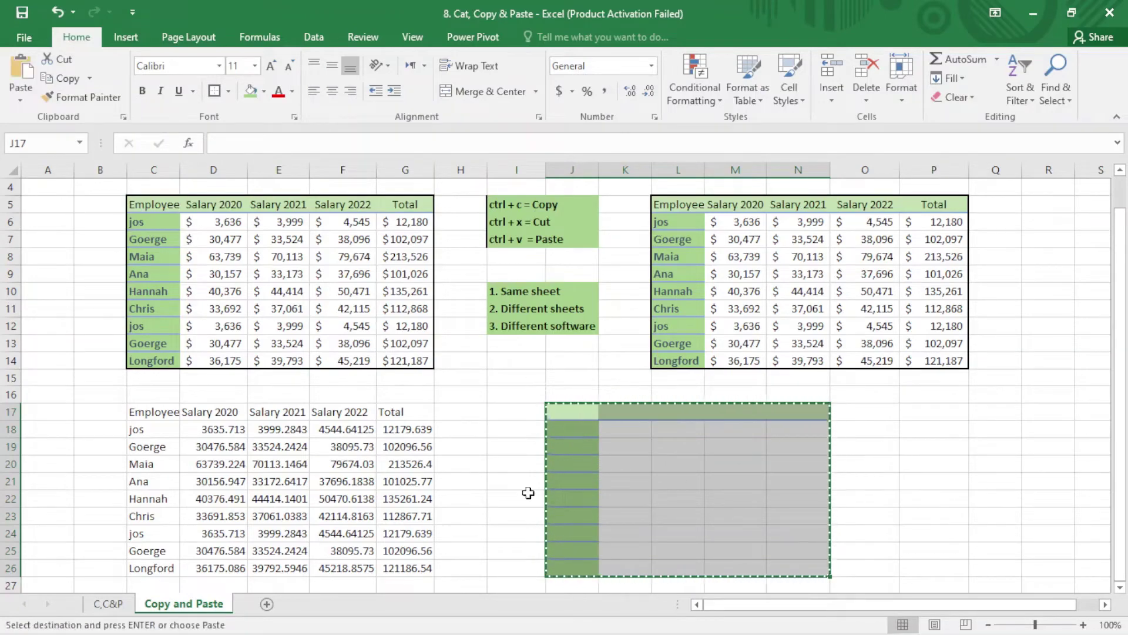
# Paste the cut formatted table into the C,C&P sheet starting at cell B3
pyautogui.click(124, 603)
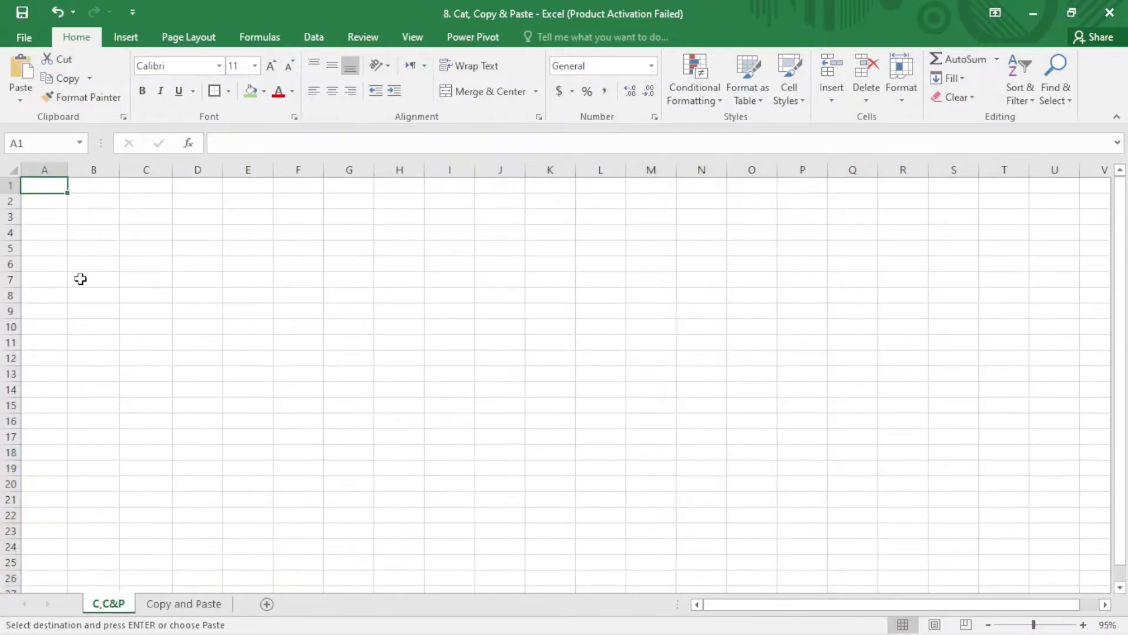
pyautogui.click(98, 225)
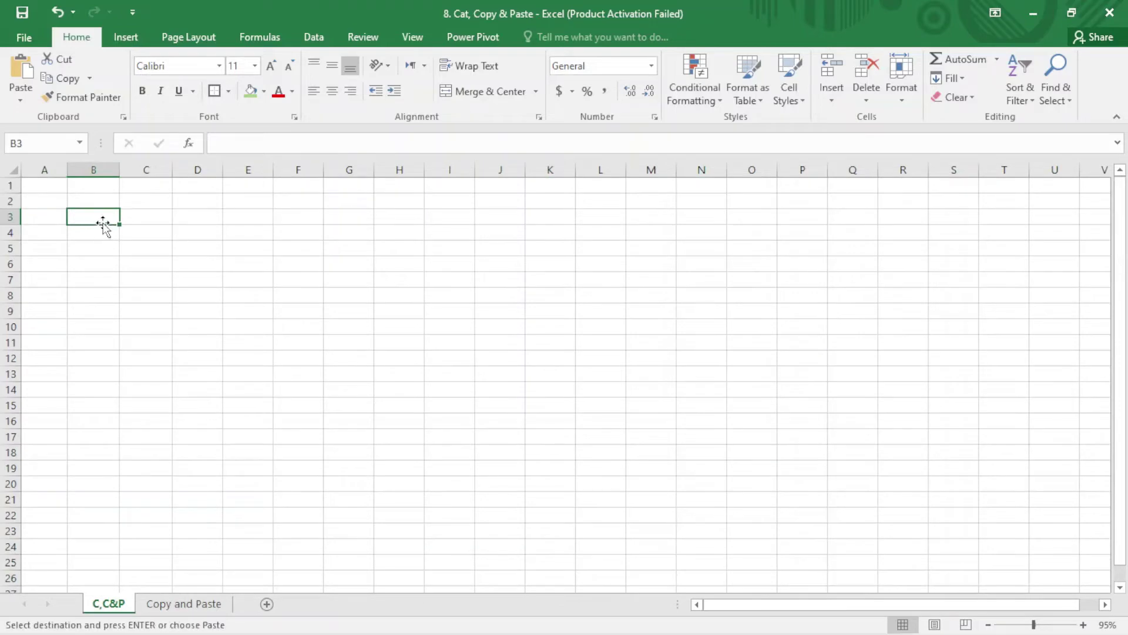
pyautogui.rightClick(104, 225)
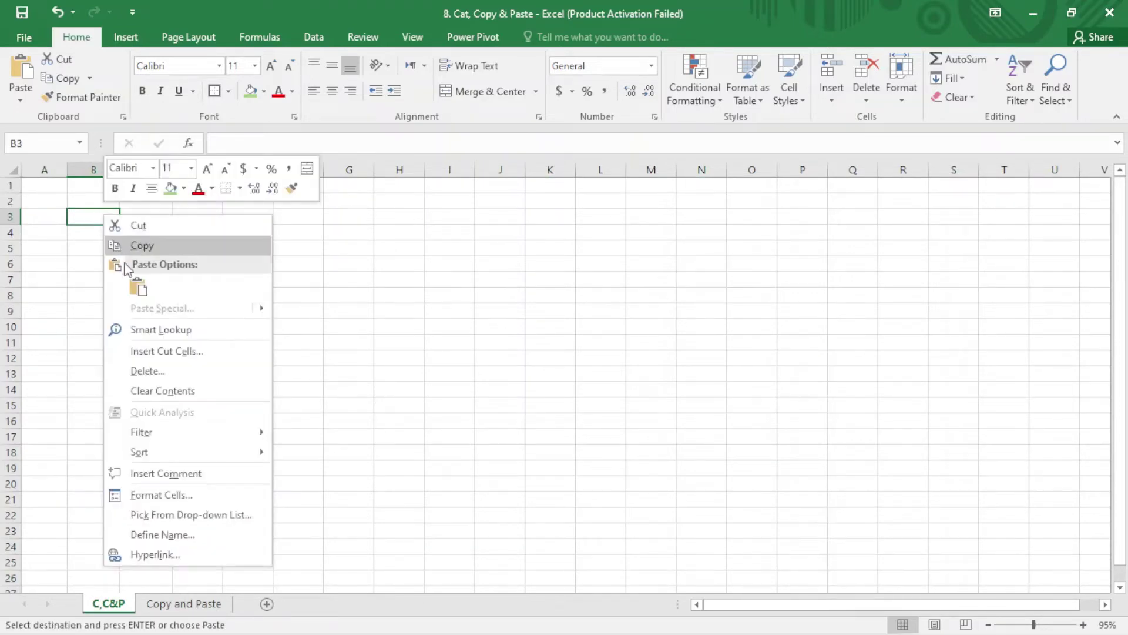
pyautogui.click(137, 285)
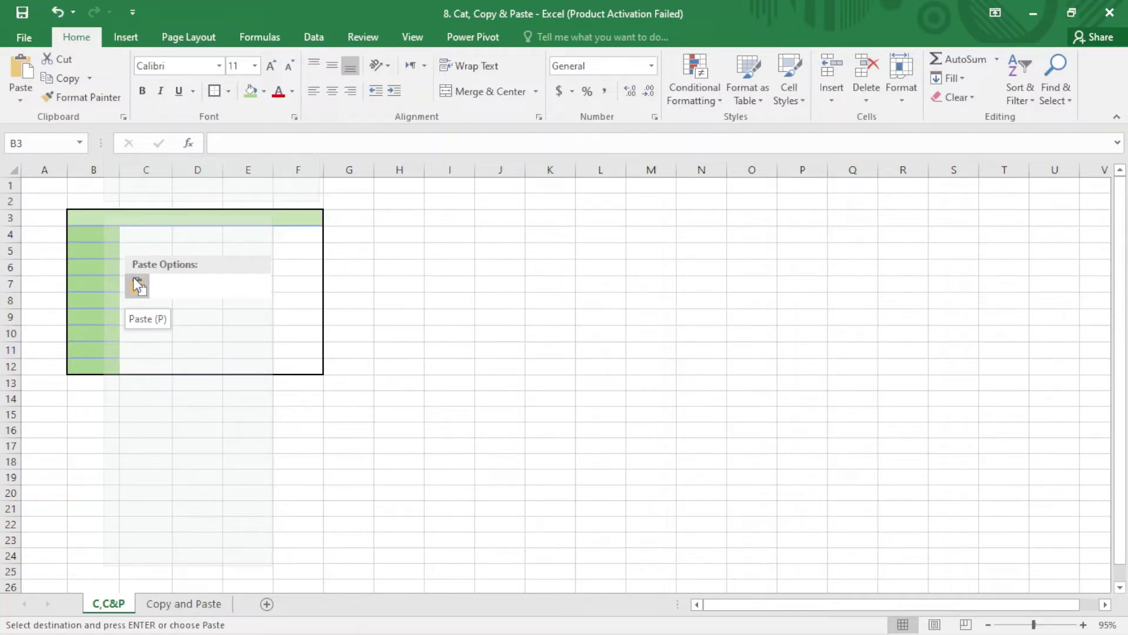
pyautogui.click(133, 277)
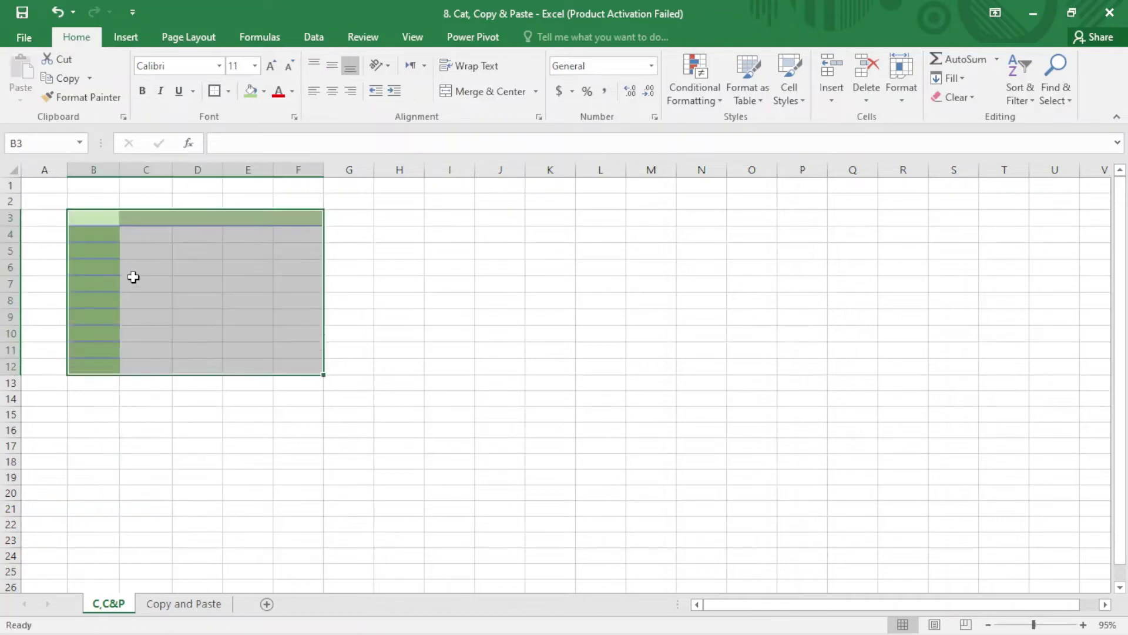
pyautogui.click(433, 335)
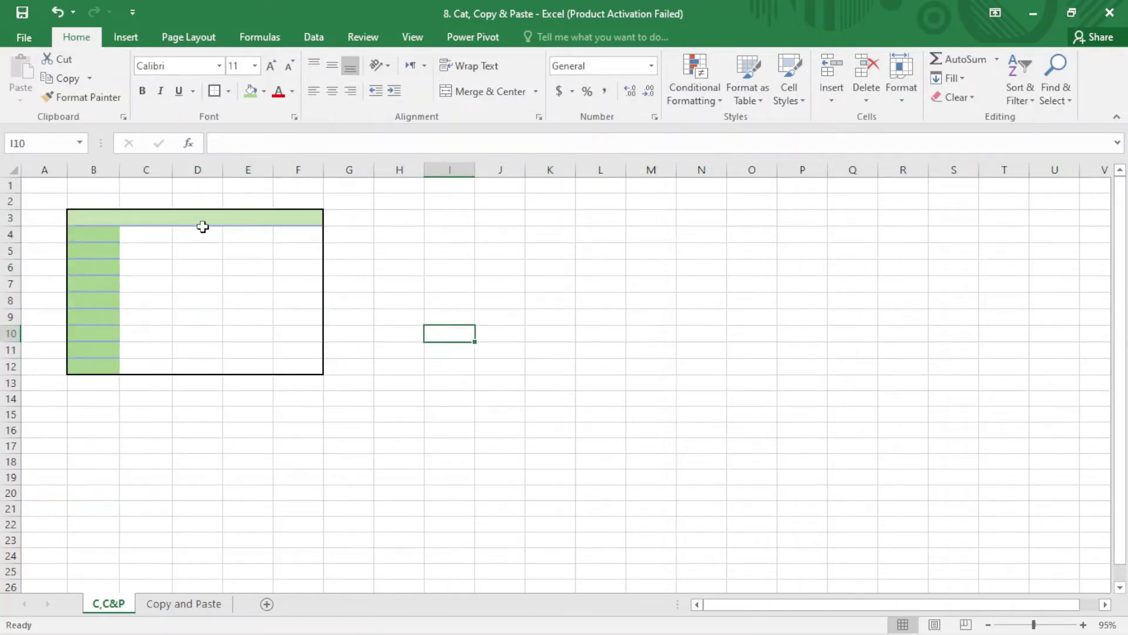
# Copy the formatted salary table C5:G14 on the Copy and Paste sheet
pyautogui.click(184, 603)
pyautogui.click(908, 444)
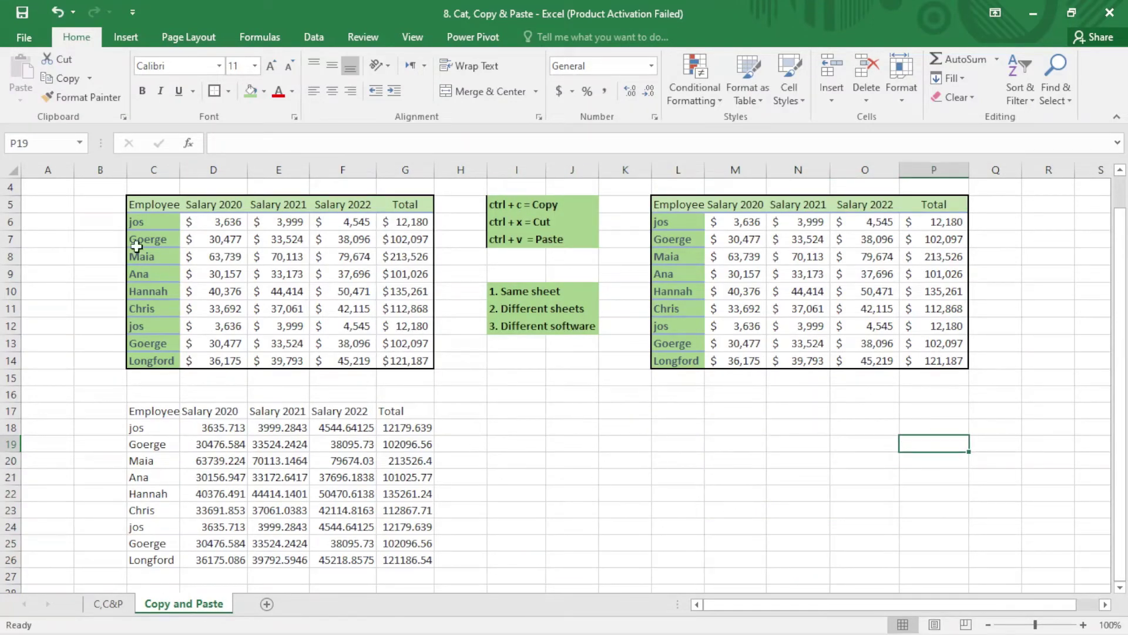
pyautogui.moveTo(149, 206); pyautogui.dragTo(422, 361)
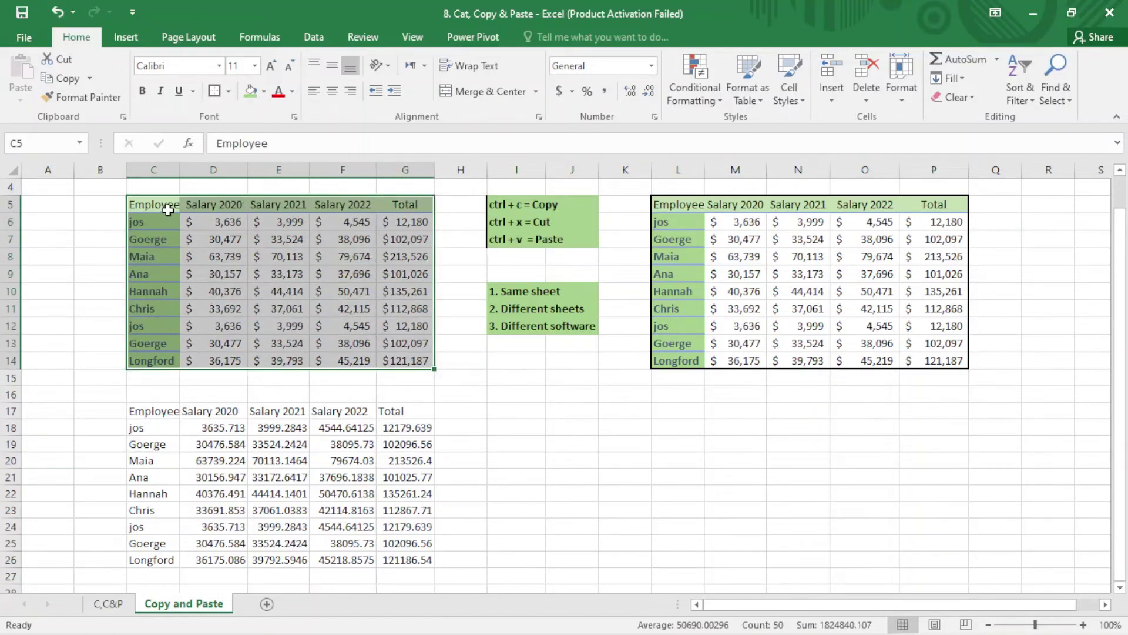
pyautogui.rightClick(169, 210)
pyautogui.click(203, 239)
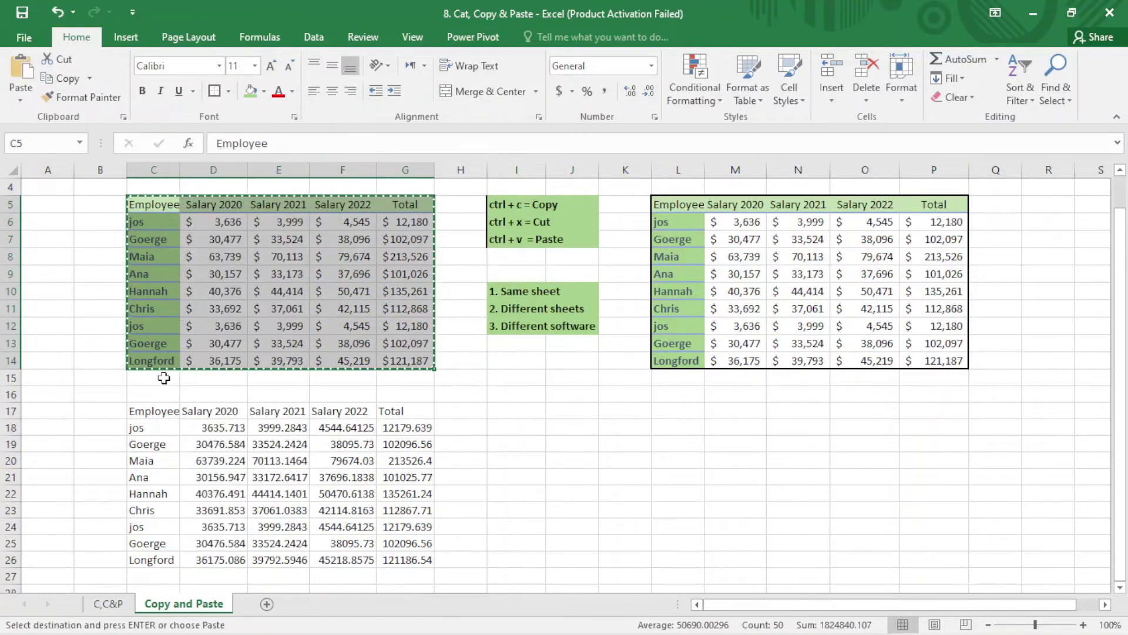
# Paste the copied salary table with its contents and formatting into the C,C&P sheet starting at cell H3
pyautogui.click(106, 603)
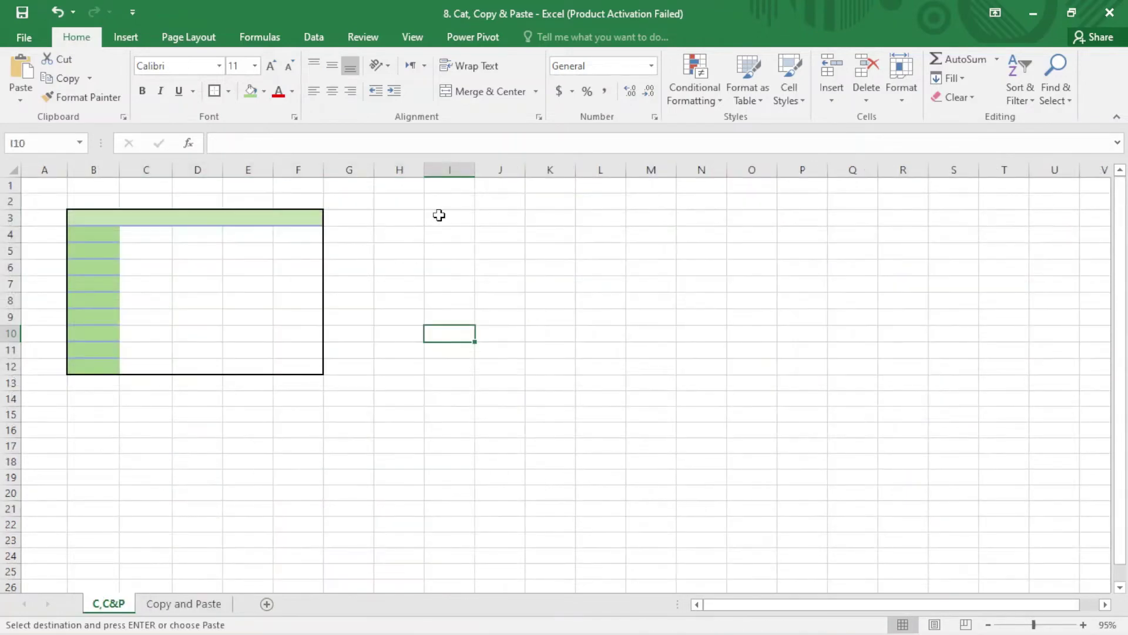
pyautogui.rightClick(406, 219)
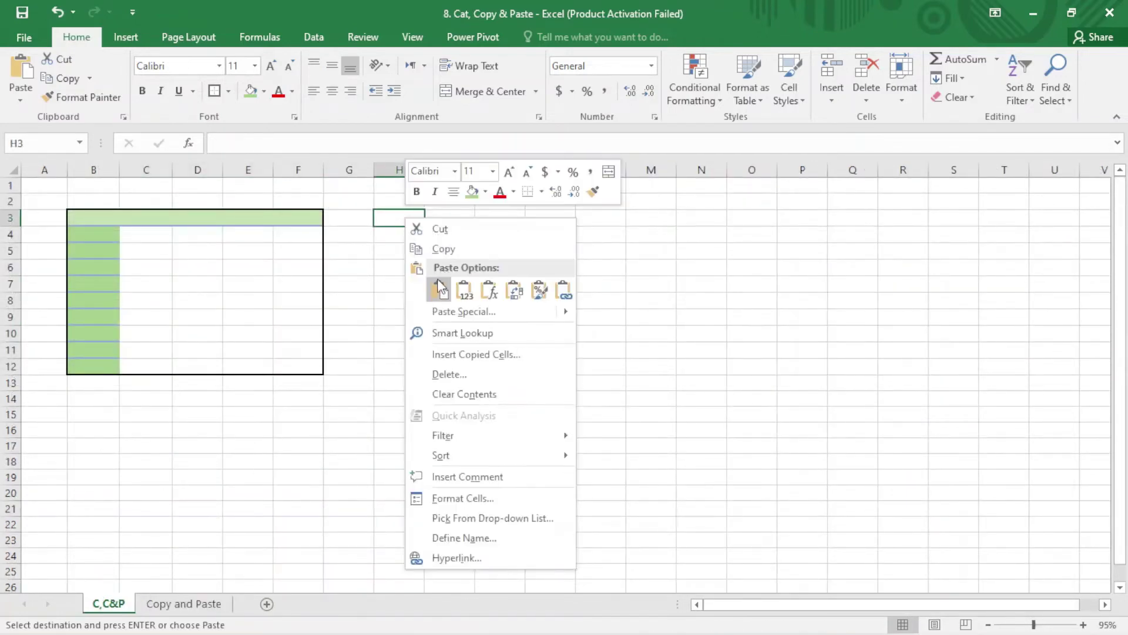
pyautogui.click(440, 288)
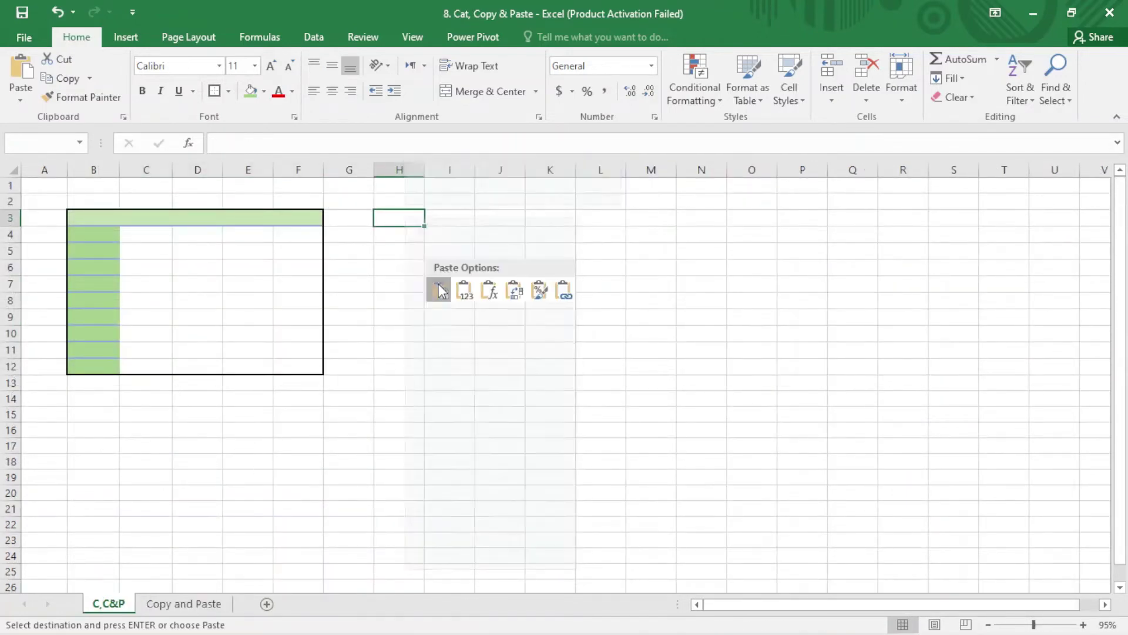
# Paste the copied table as values only at cell N3 and as formatting only at cell B15
pyautogui.rightClick(684, 221)
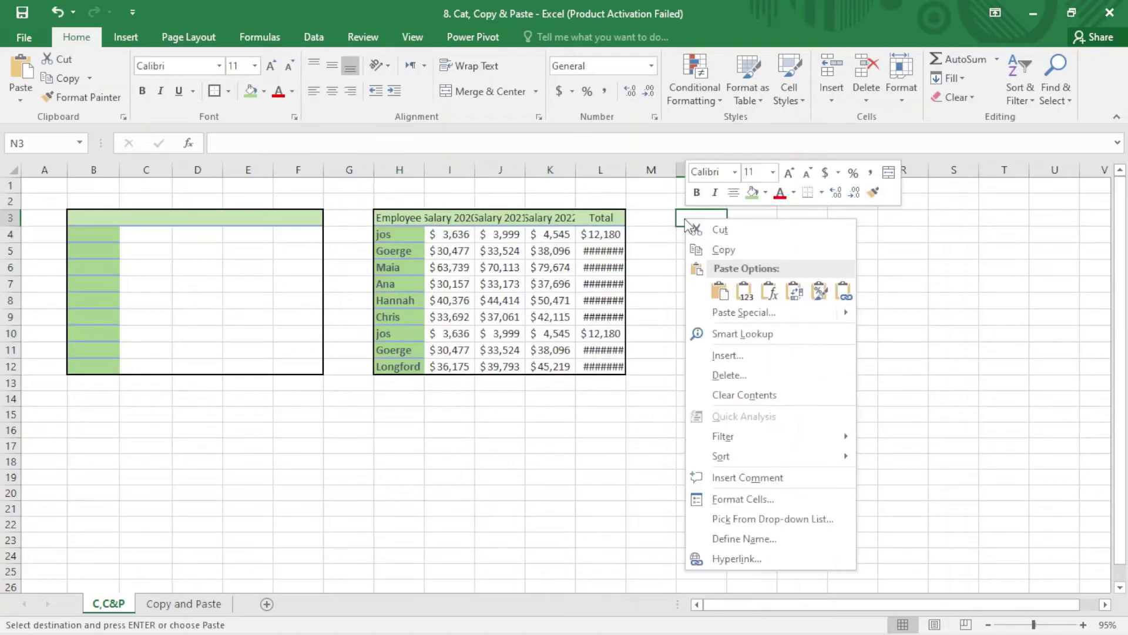
pyautogui.click(744, 292)
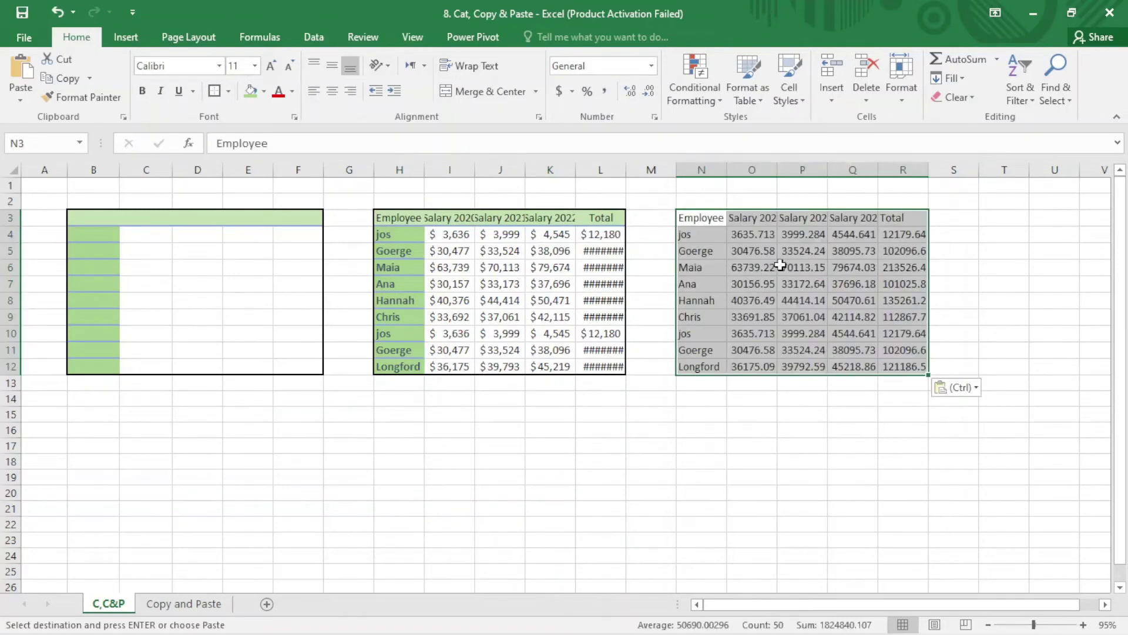
pyautogui.rightClick(101, 415)
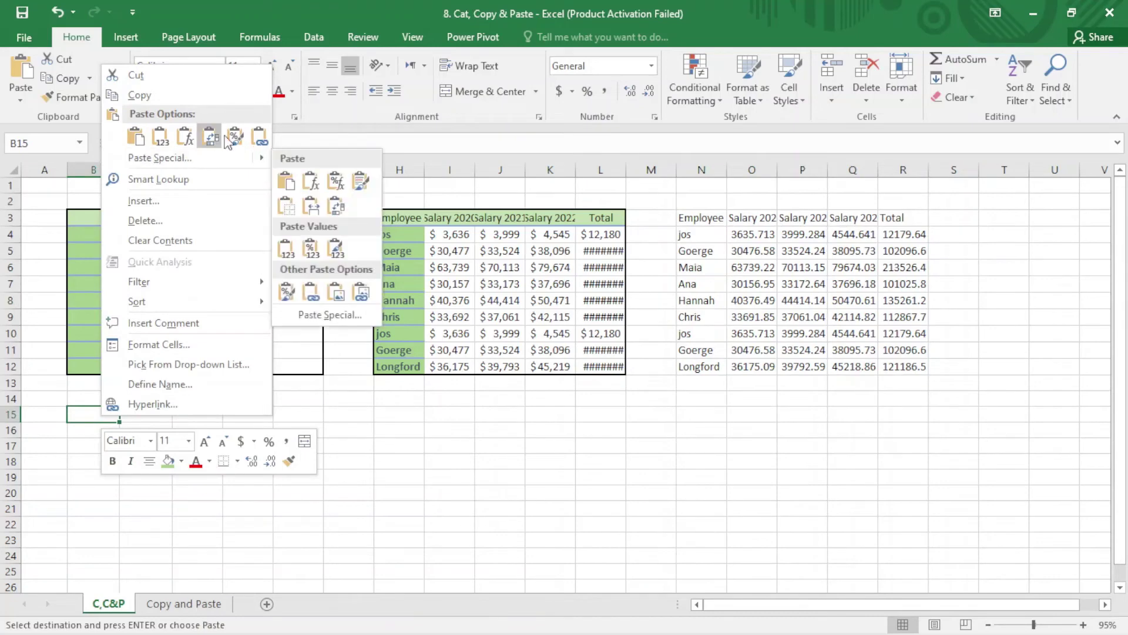
pyautogui.click(230, 139)
# Paste the copied salary table as a picture at cell H15
pyautogui.click(415, 418)
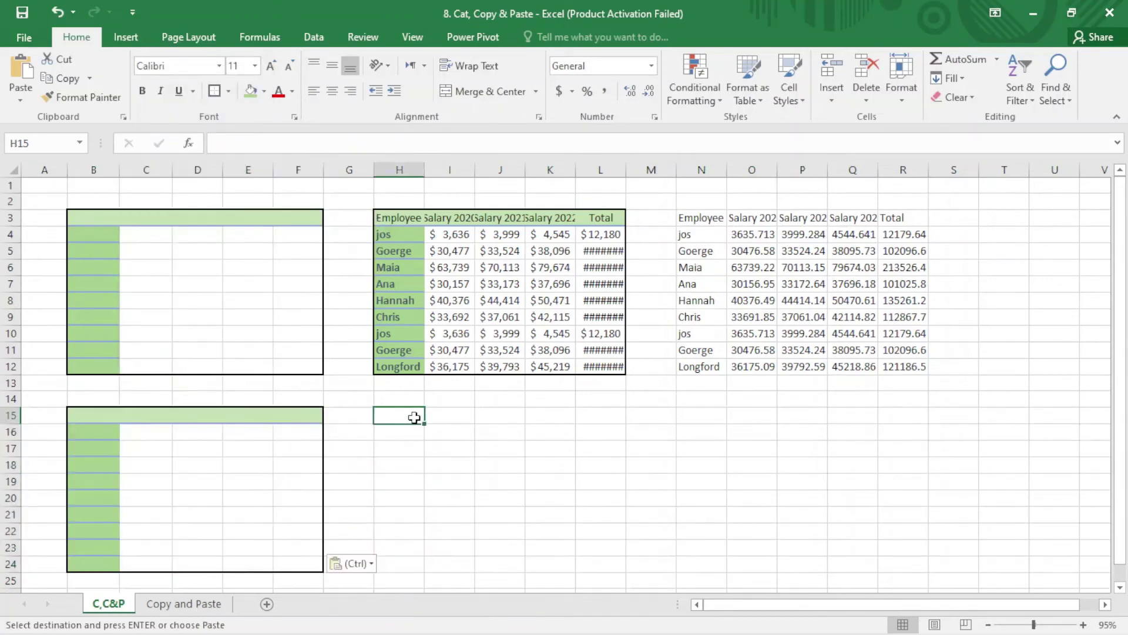
pyautogui.rightClick(415, 419)
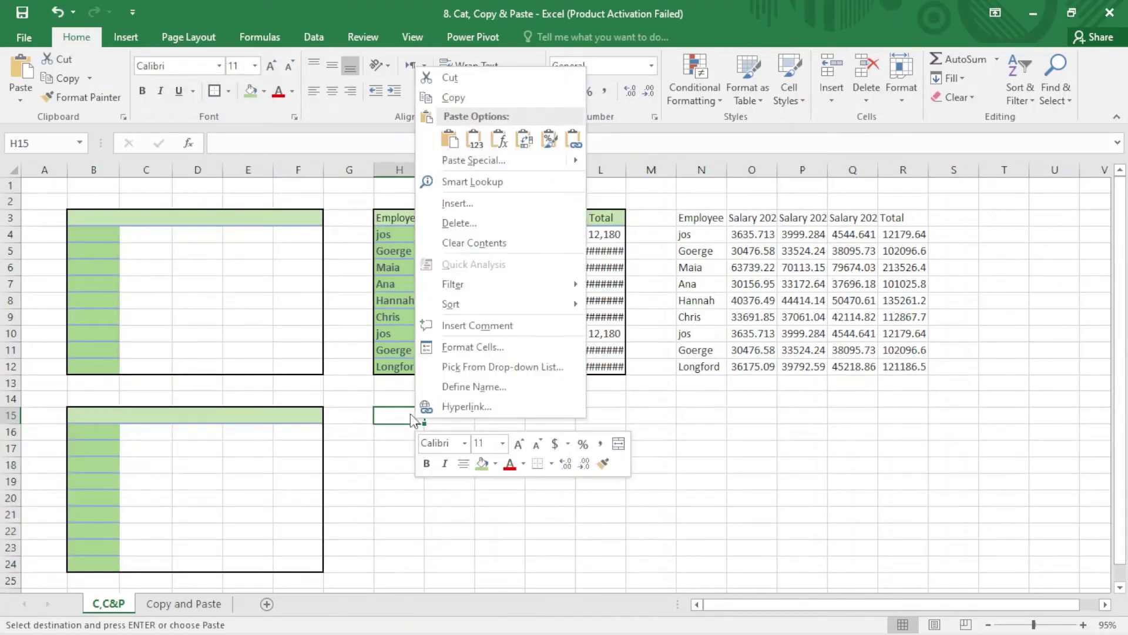
pyautogui.moveTo(582, 160)
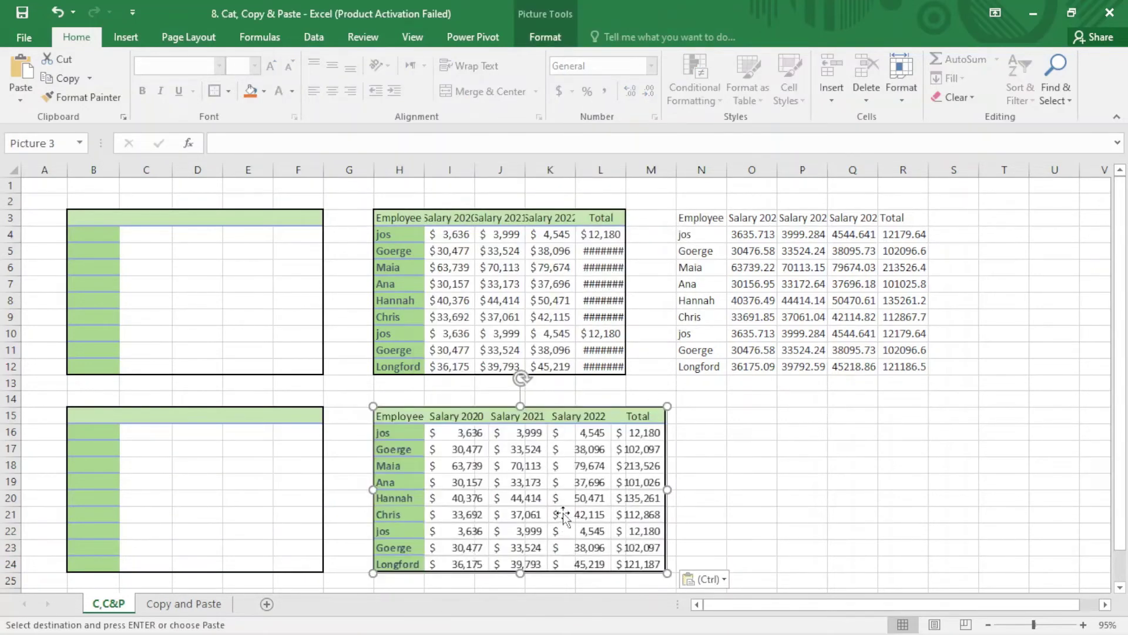
# Enlarge the table picture and position it below the table at H3, spanning about H14 to O26
pyautogui.moveTo(543, 422)
pyautogui.mouseDown()
pyautogui.moveTo(566, 398)
pyautogui.moveTo(594, 320)
pyautogui.moveTo(613, 355)
pyautogui.moveTo(546, 401)
pyautogui.mouseUp()
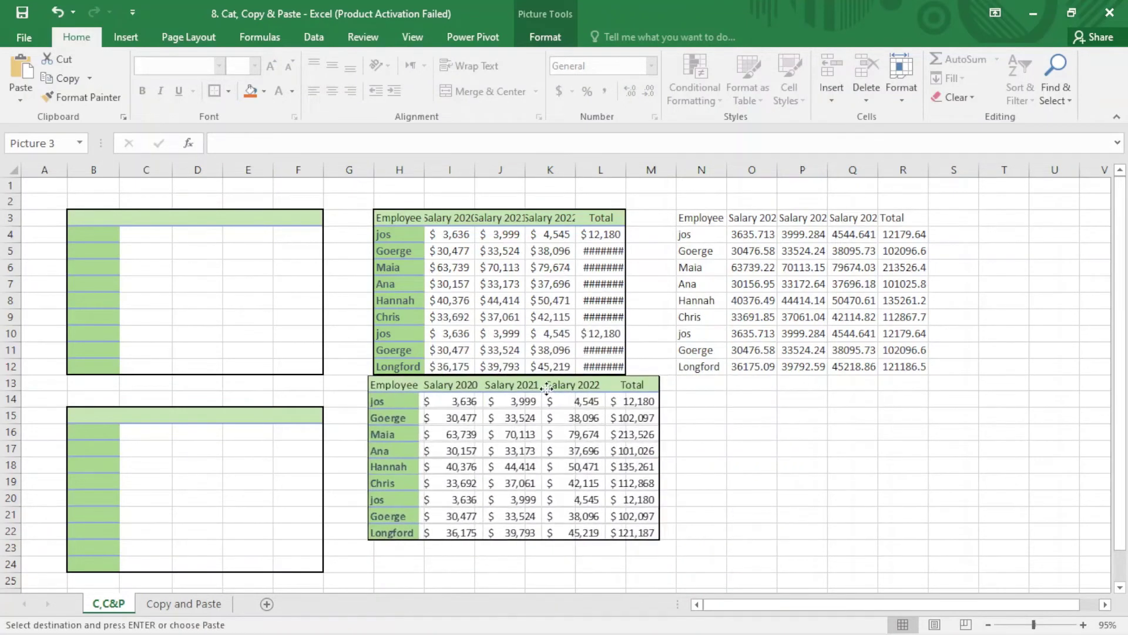
pyautogui.moveTo(660, 541); pyautogui.dragTo(747, 485)
pyautogui.moveTo(606, 381); pyautogui.dragTo(611, 389)
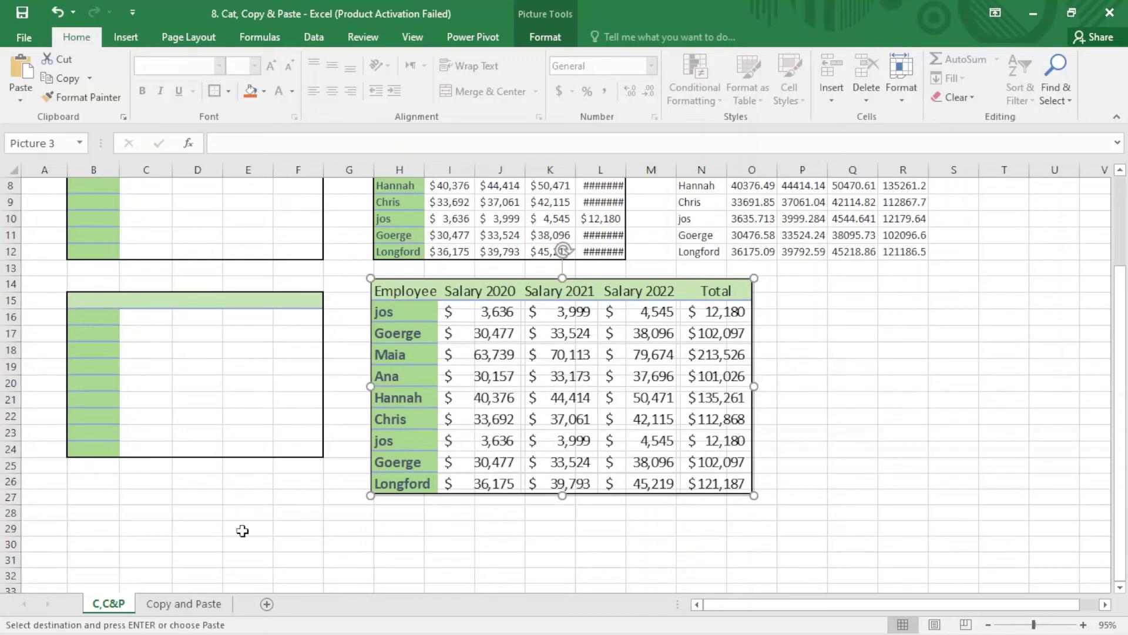
# Return to the Copy and Paste sheet, switch to Word and paste the copied table below the TOTAL SALARY title
pyautogui.click(184, 604)
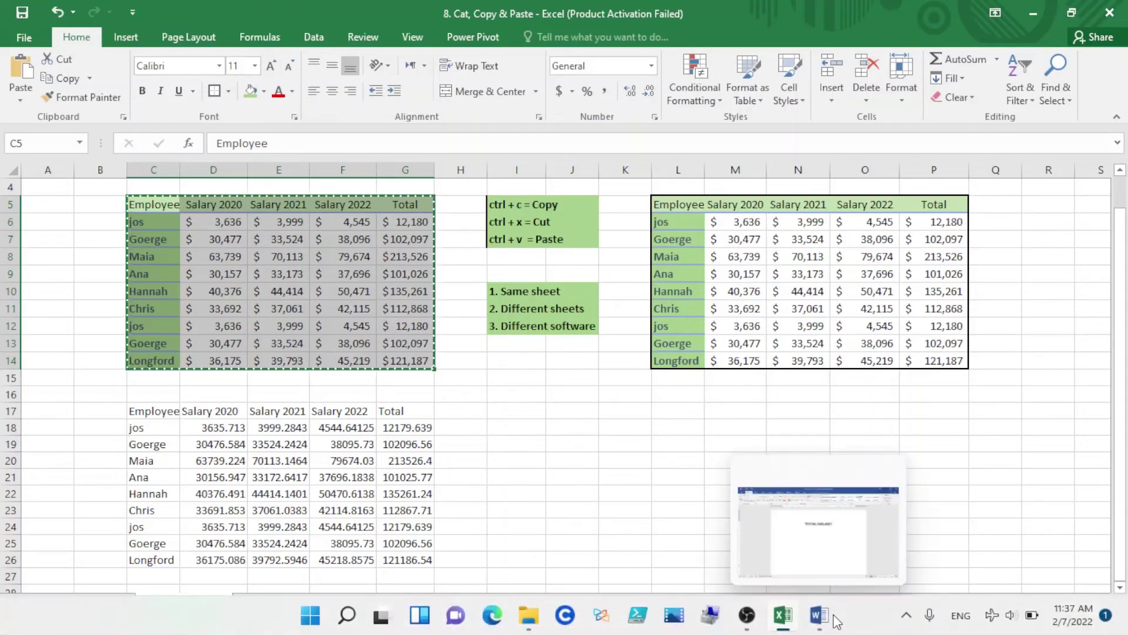
pyautogui.click(822, 616)
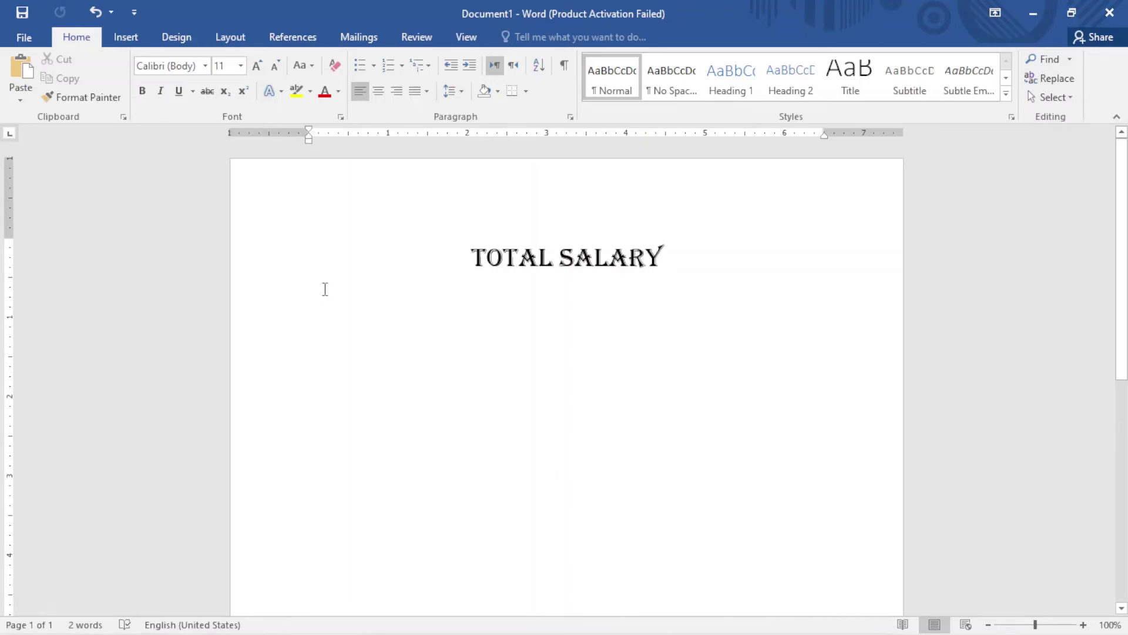
pyautogui.hotkey('ctrl', 'v')
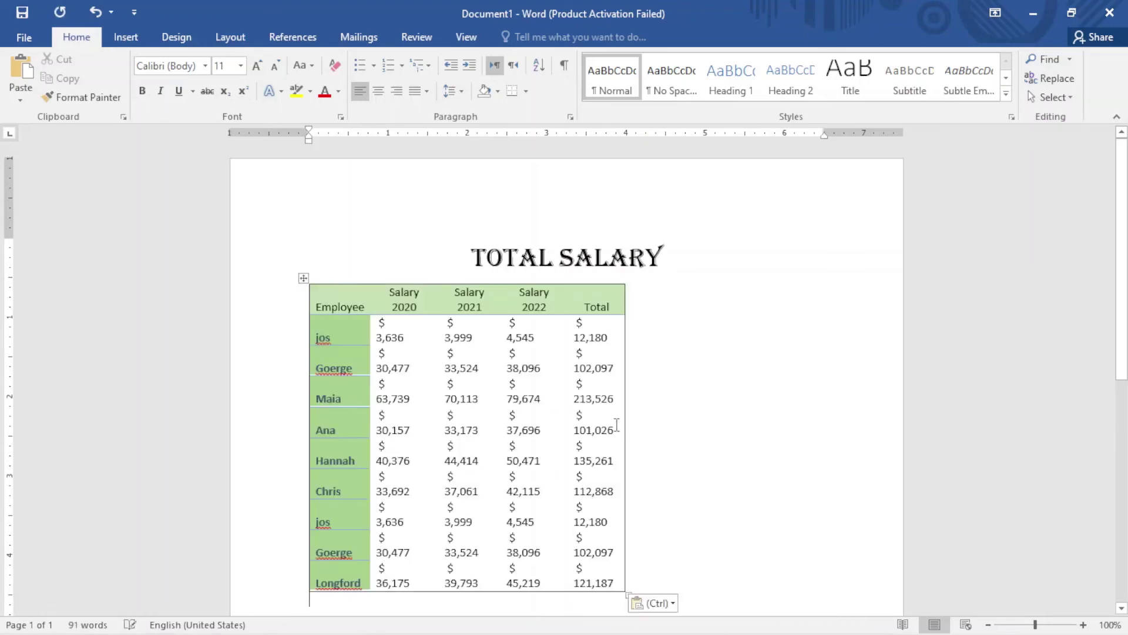
pyautogui.scroll(-1, 650, 420)
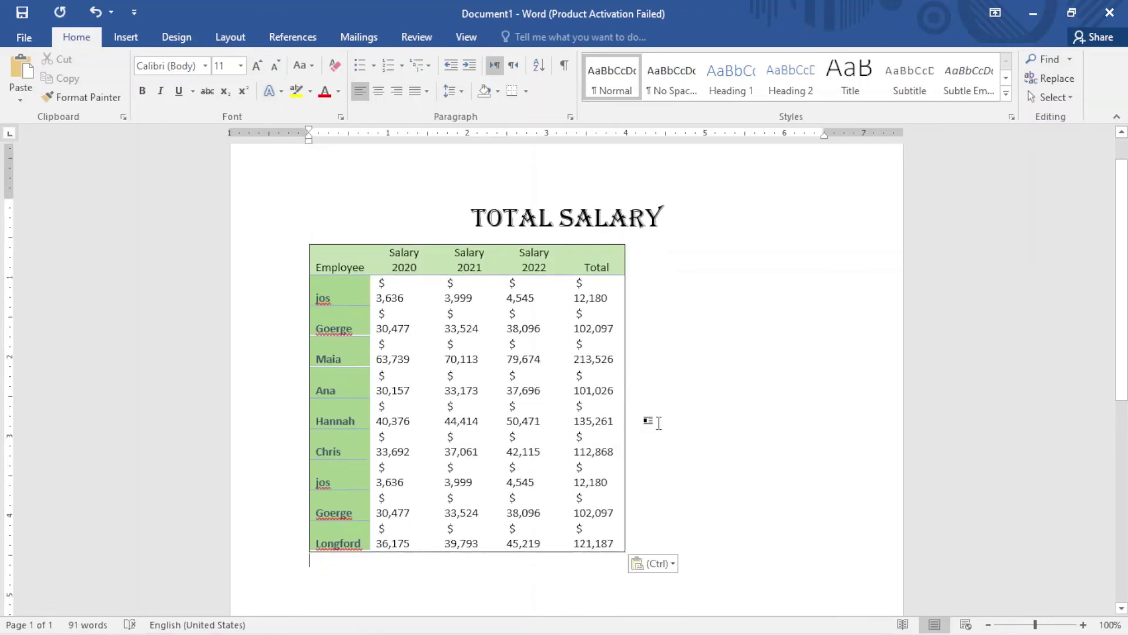
# Change the table pasted in the document to a picture and enlarge it to nearly the full text width
pyautogui.click(671, 564)
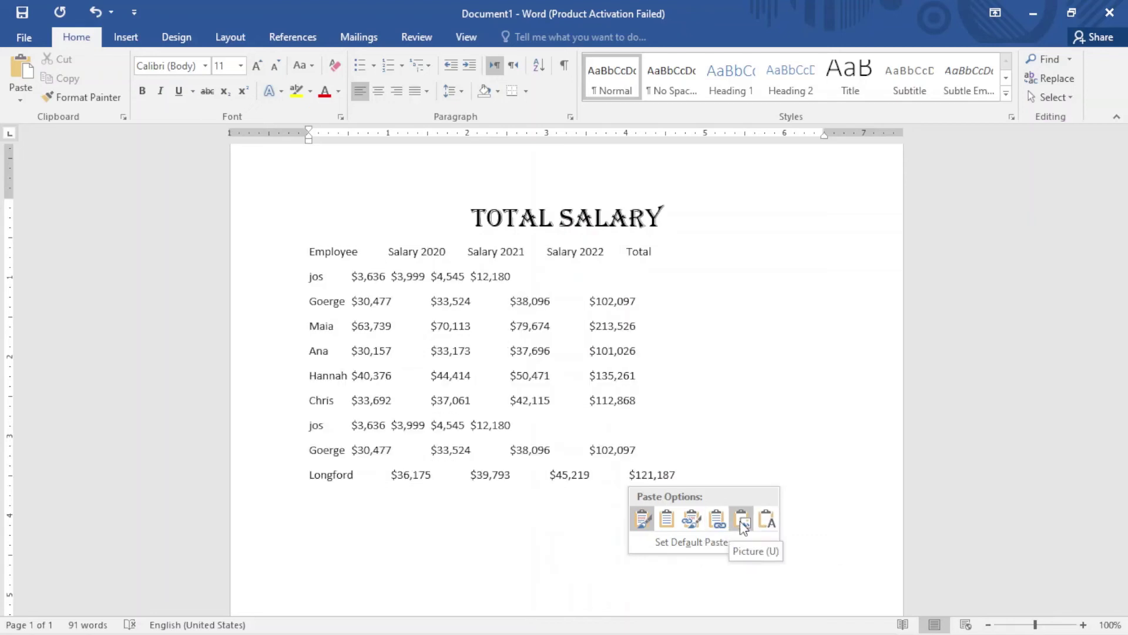
pyautogui.click(740, 521)
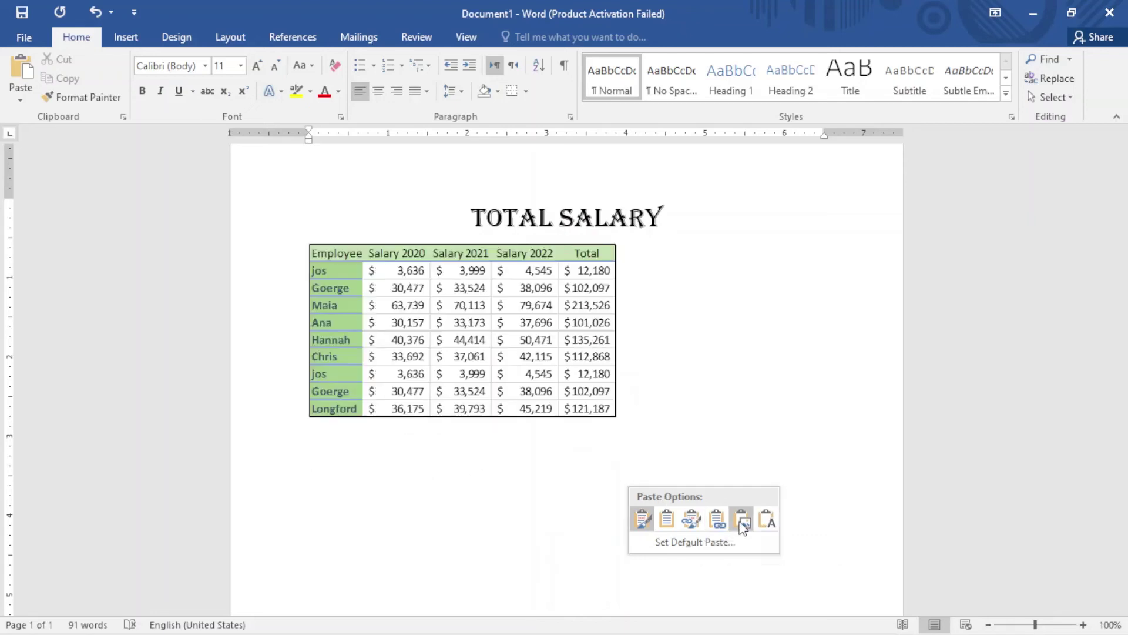
pyautogui.click(567, 389)
pyautogui.moveTo(617, 418); pyautogui.dragTo(805, 520)
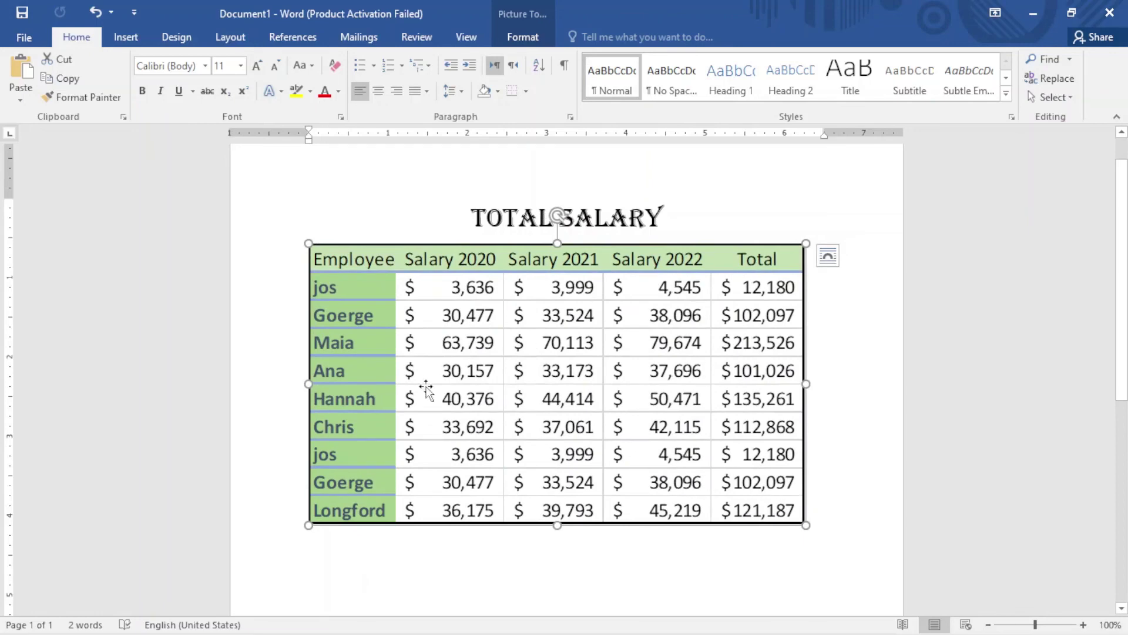